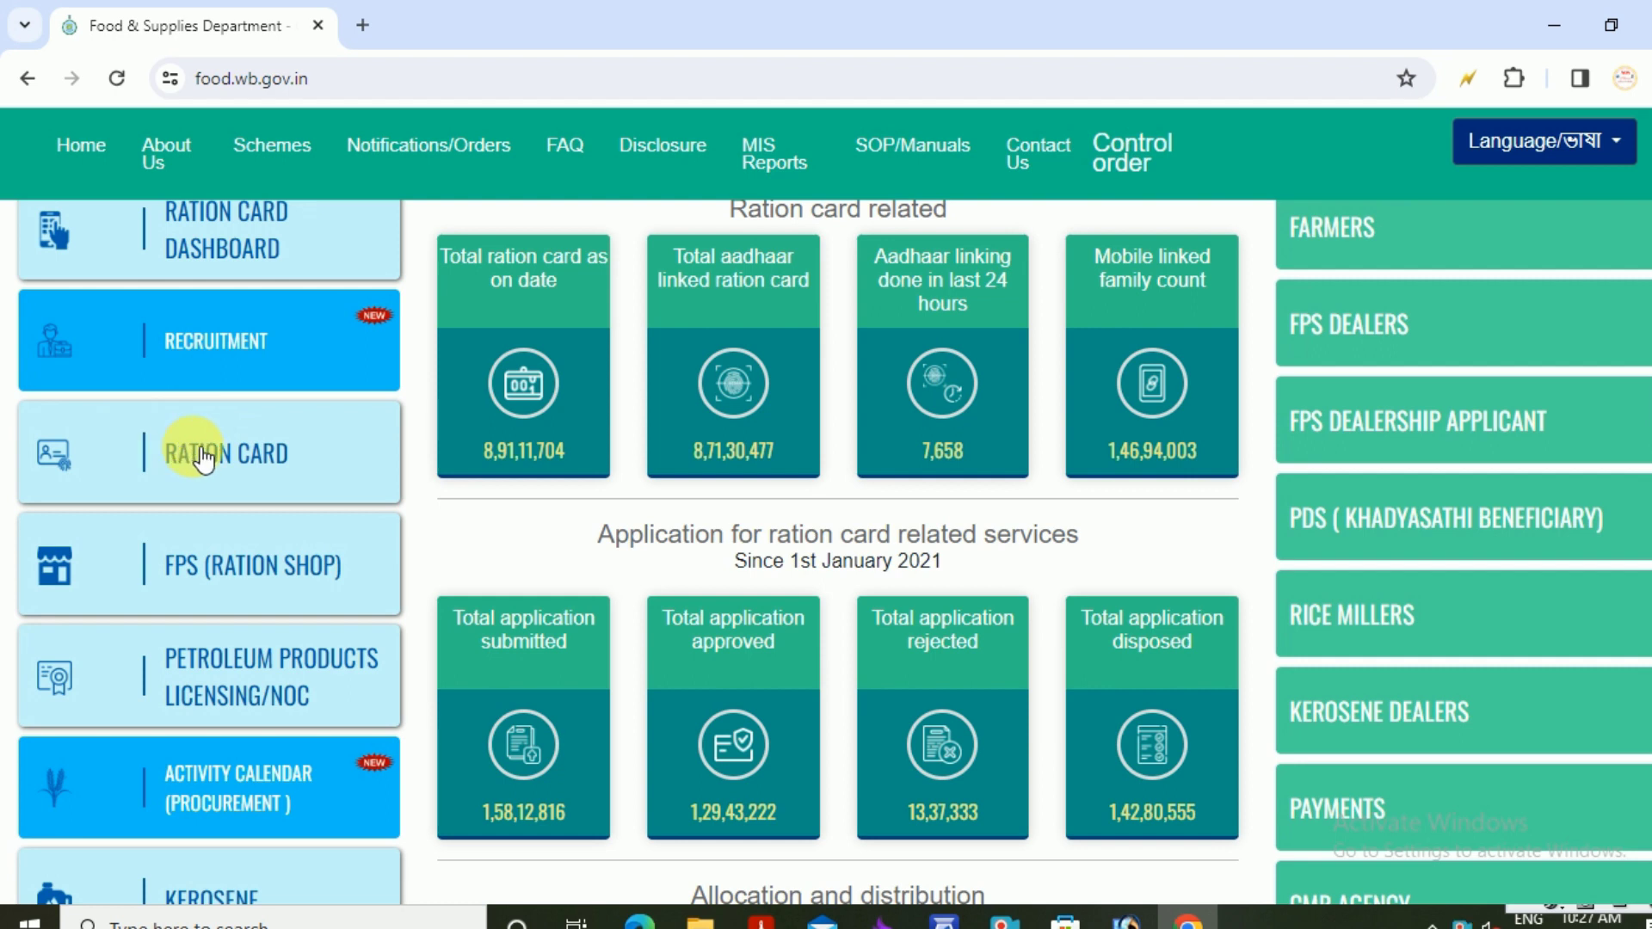
# Open the RATION CARD services and choose 'Apply Of an Individual For Shifting to a New Family'
pyautogui.click(193, 446)
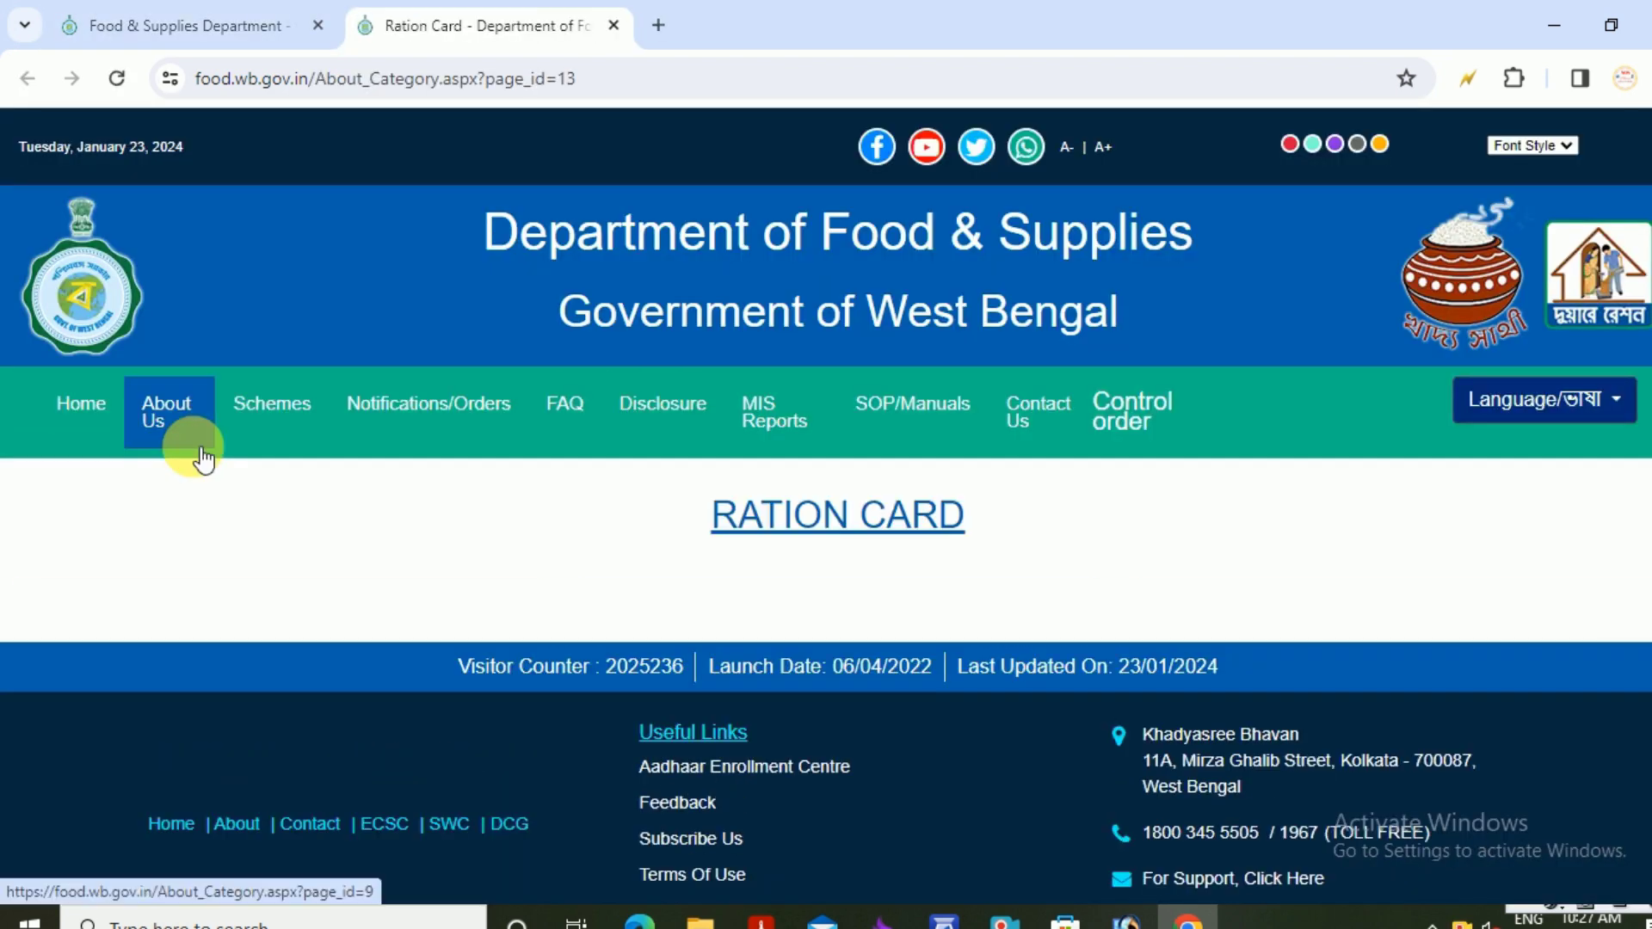
pyautogui.scroll(-1, 925, 482)
pyautogui.scroll(-8, 924, 486)
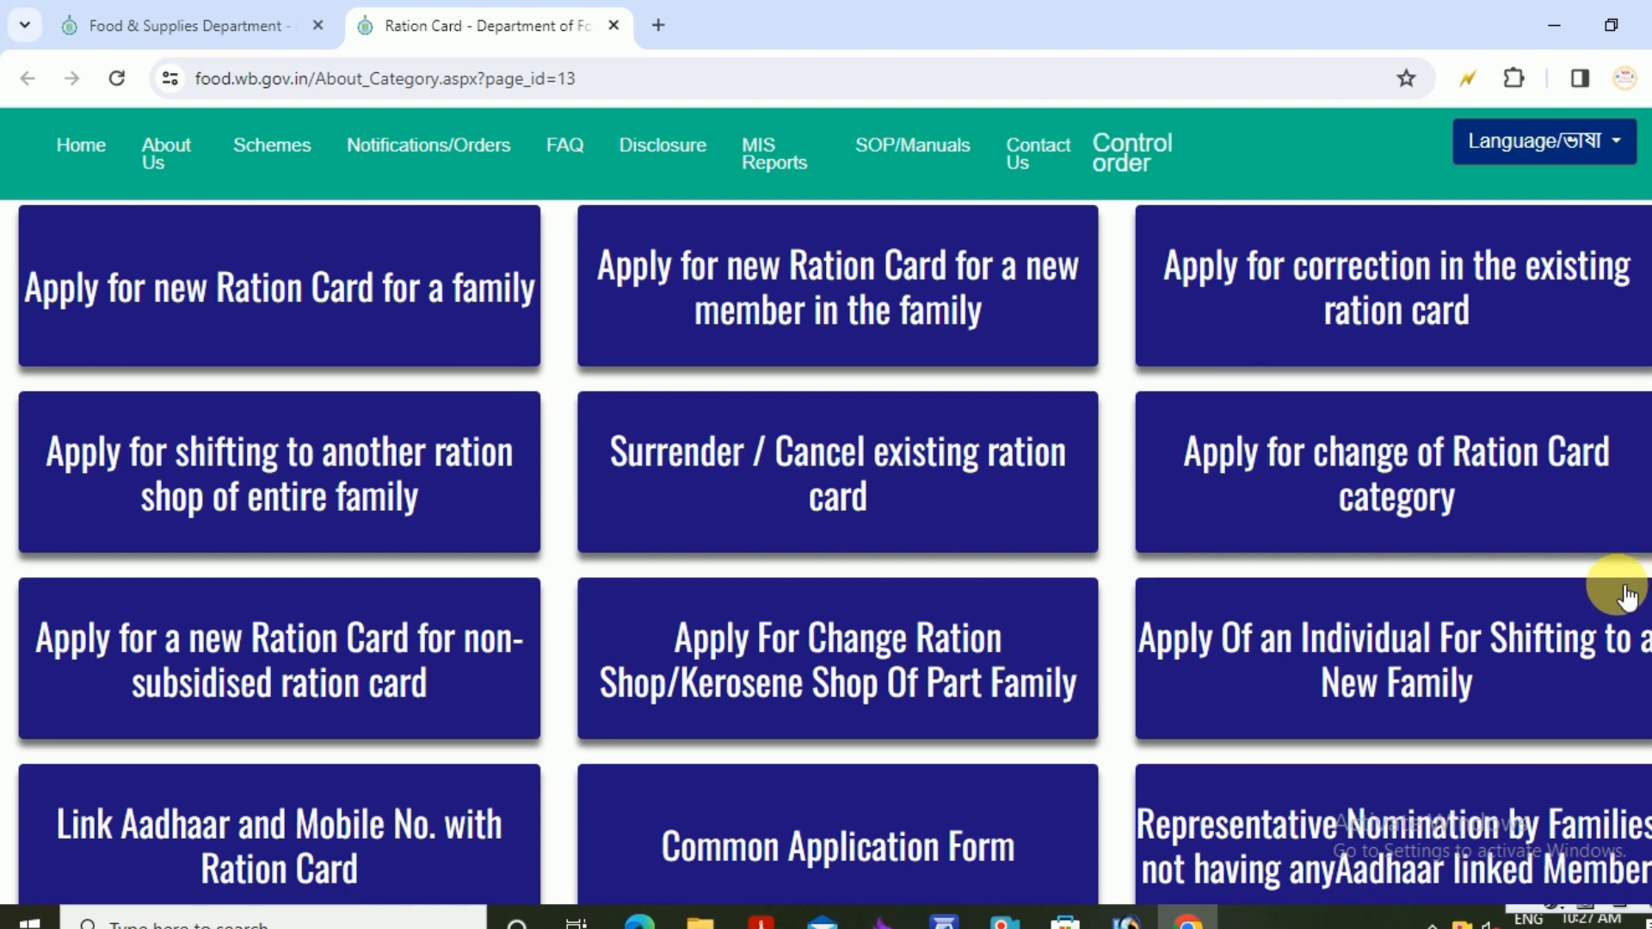
pyautogui.scroll(-1, 1622, 589)
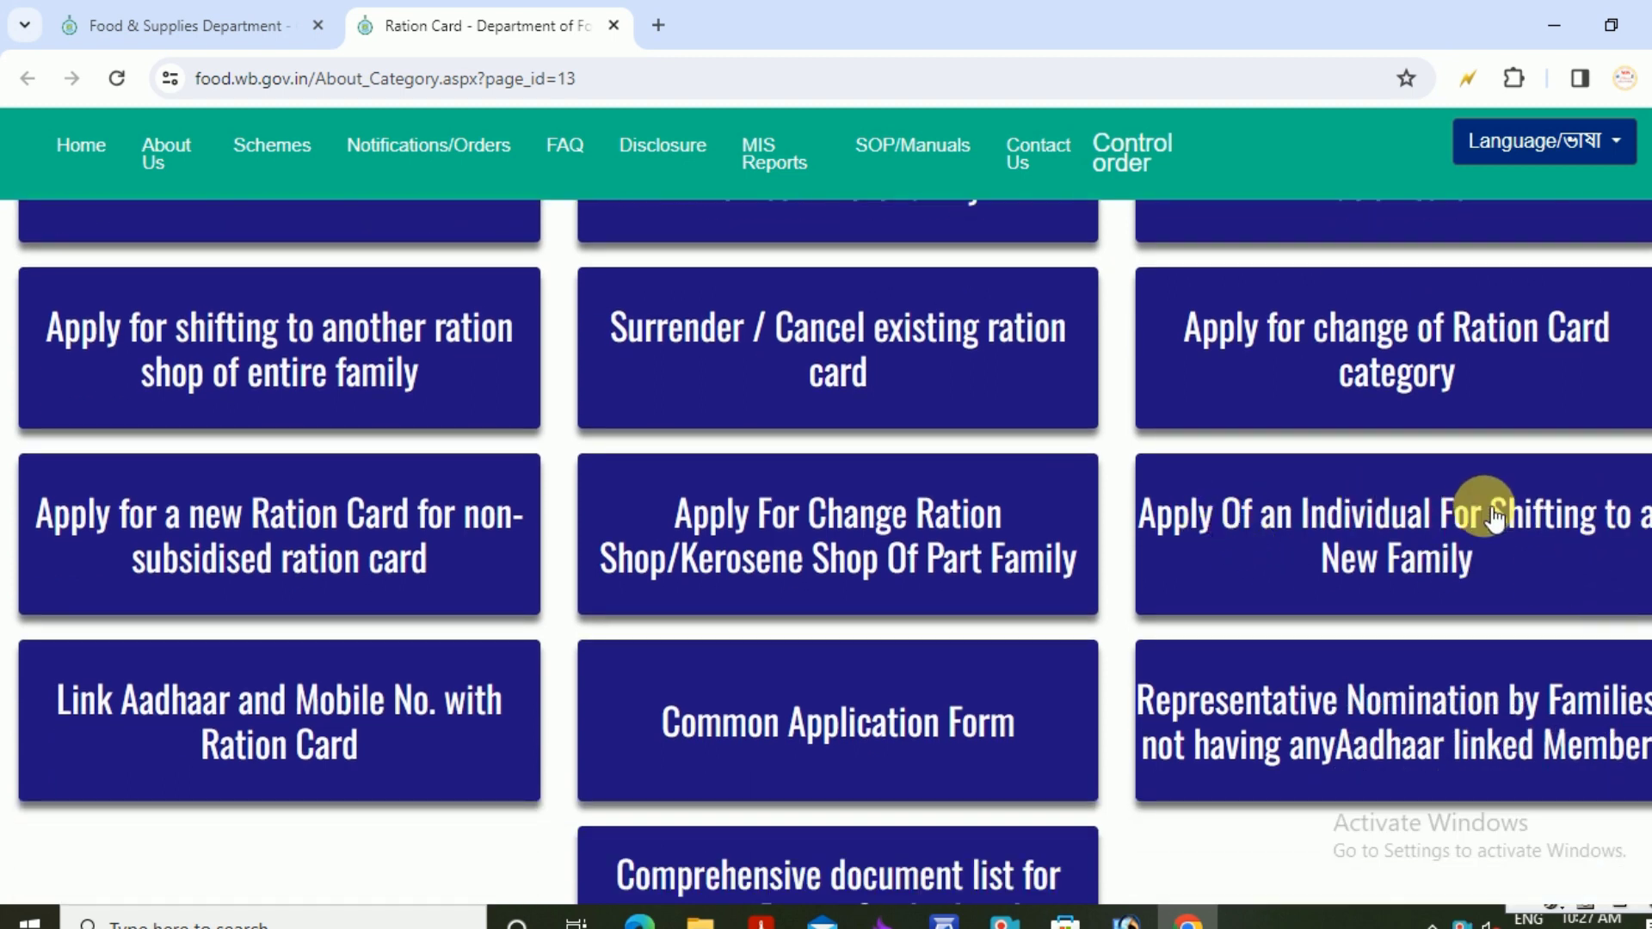
pyautogui.click(1334, 517)
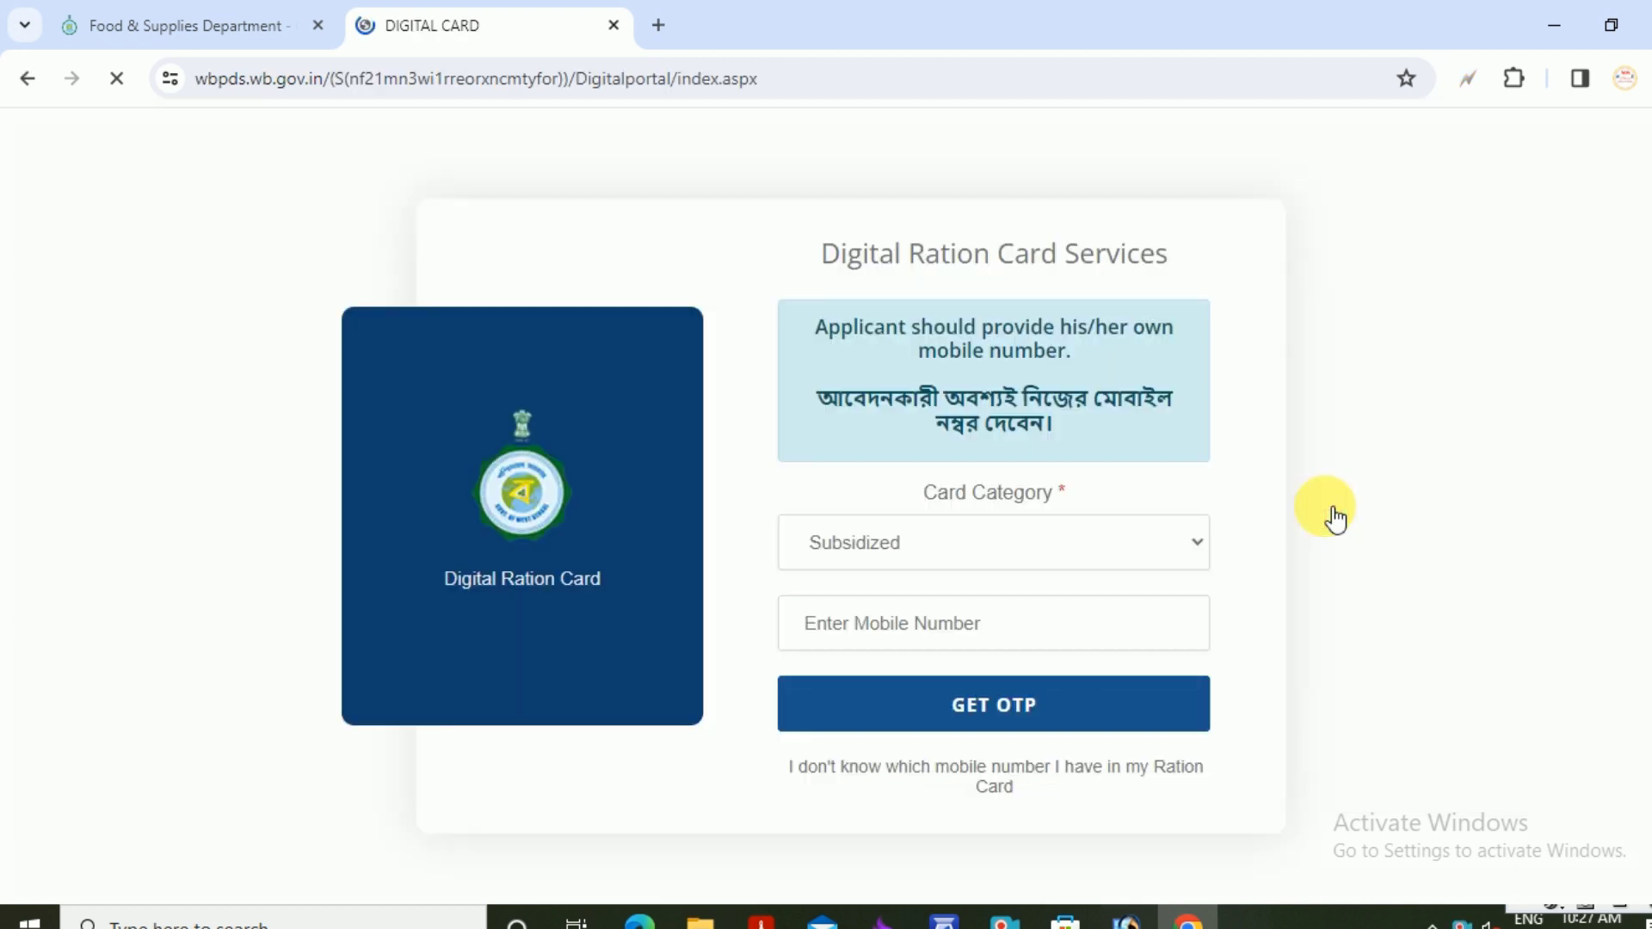
# Keep Subsidized as the card category and begin entering the applicant's mobile number
pyautogui.click(1013, 550)
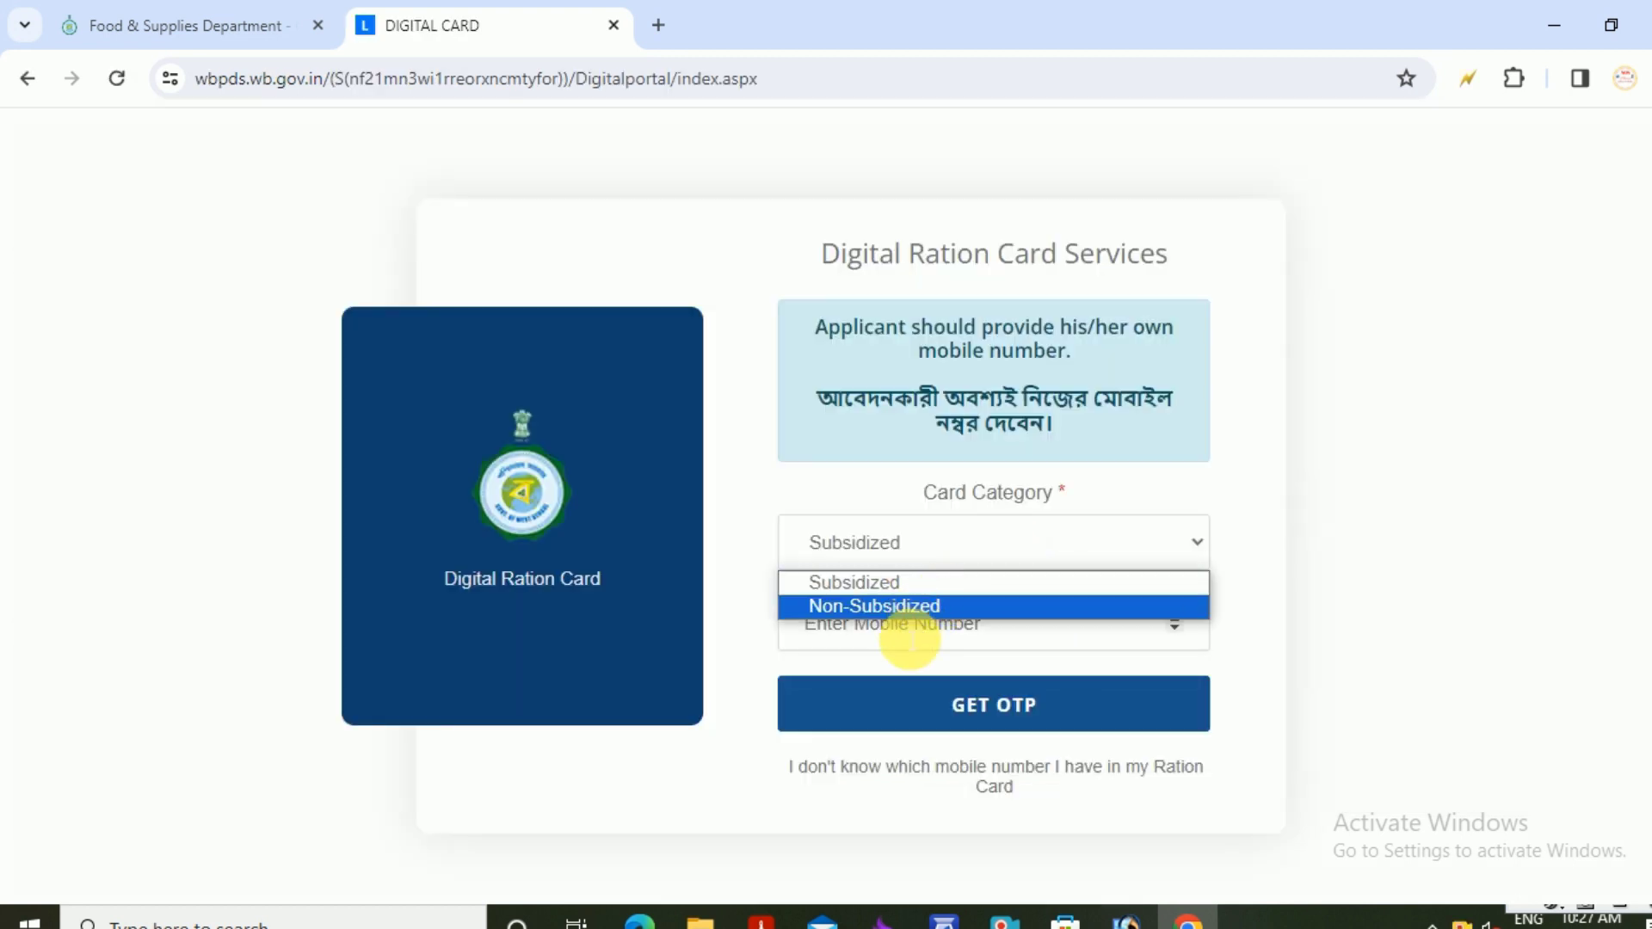
pyautogui.click(894, 641)
pyautogui.click(895, 636)
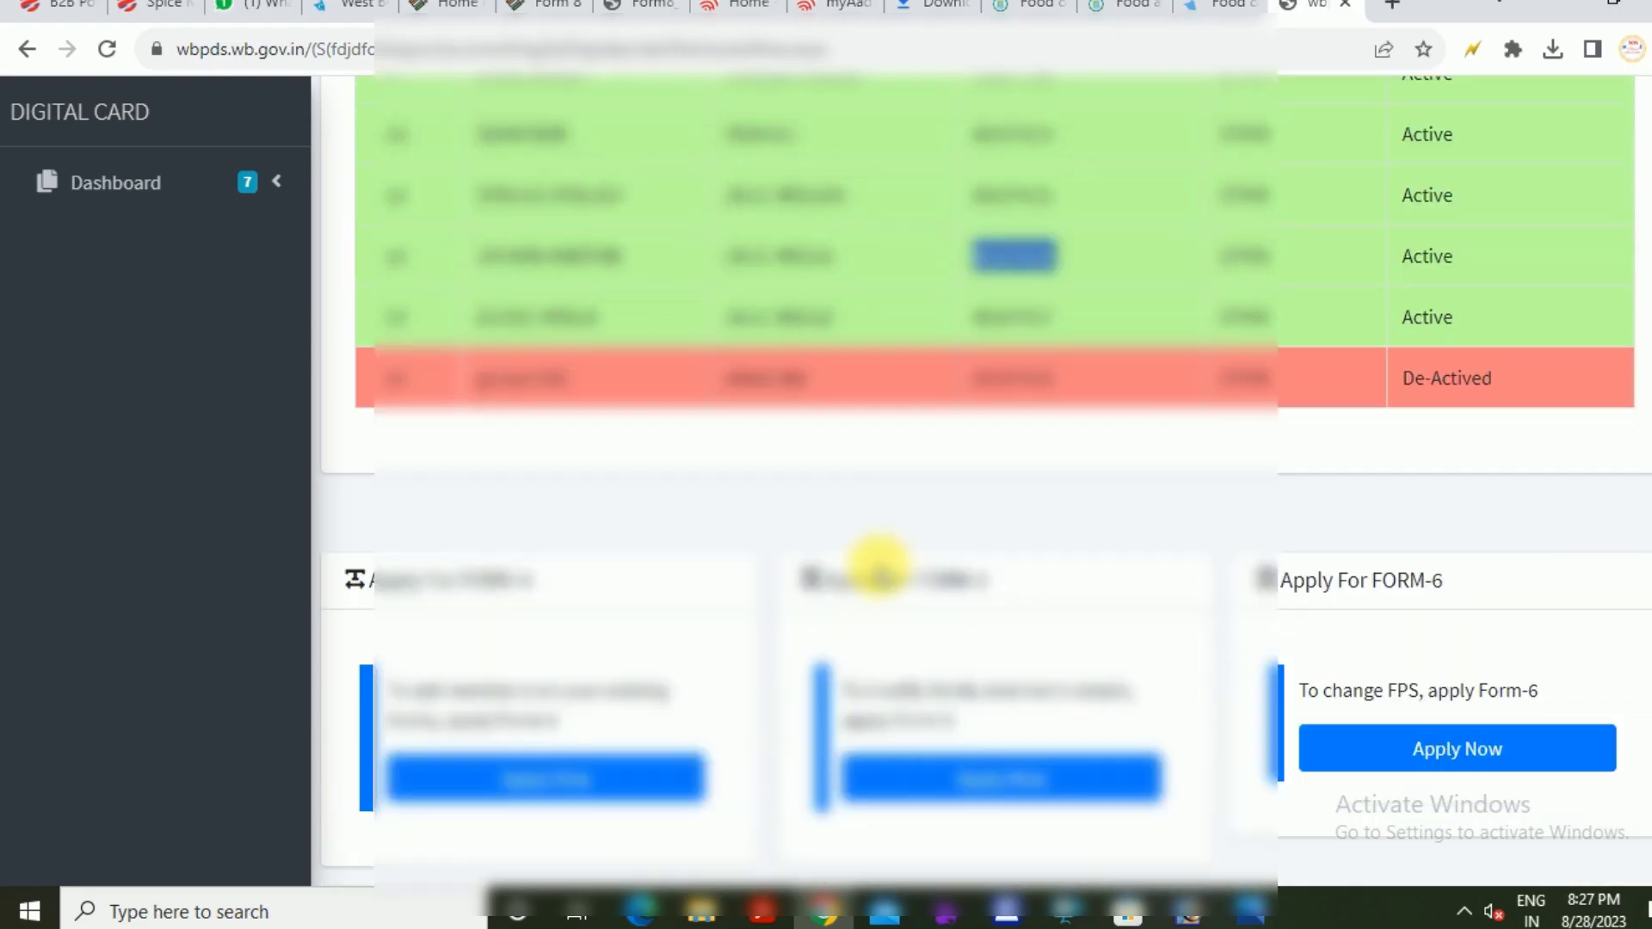
# Apply for FORM-14 with member 11 selected and open the shifting form's ration card field
pyautogui.scroll(-1, 874, 560)
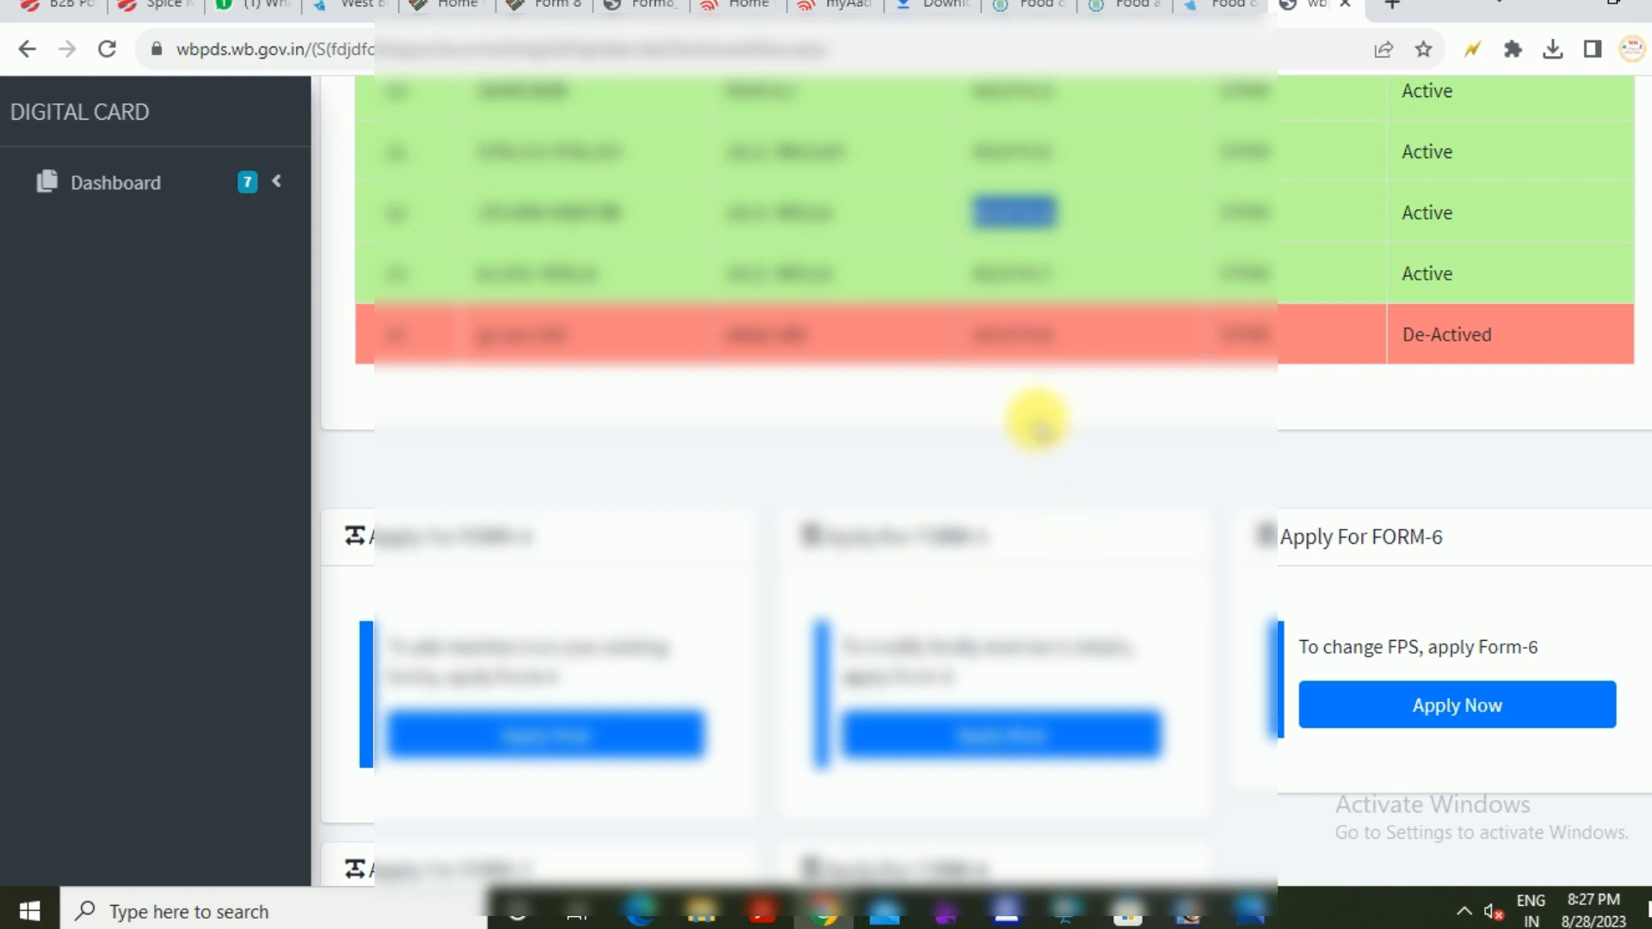
pyautogui.scroll(-5, 1039, 443)
pyautogui.scroll(-3, 1039, 443)
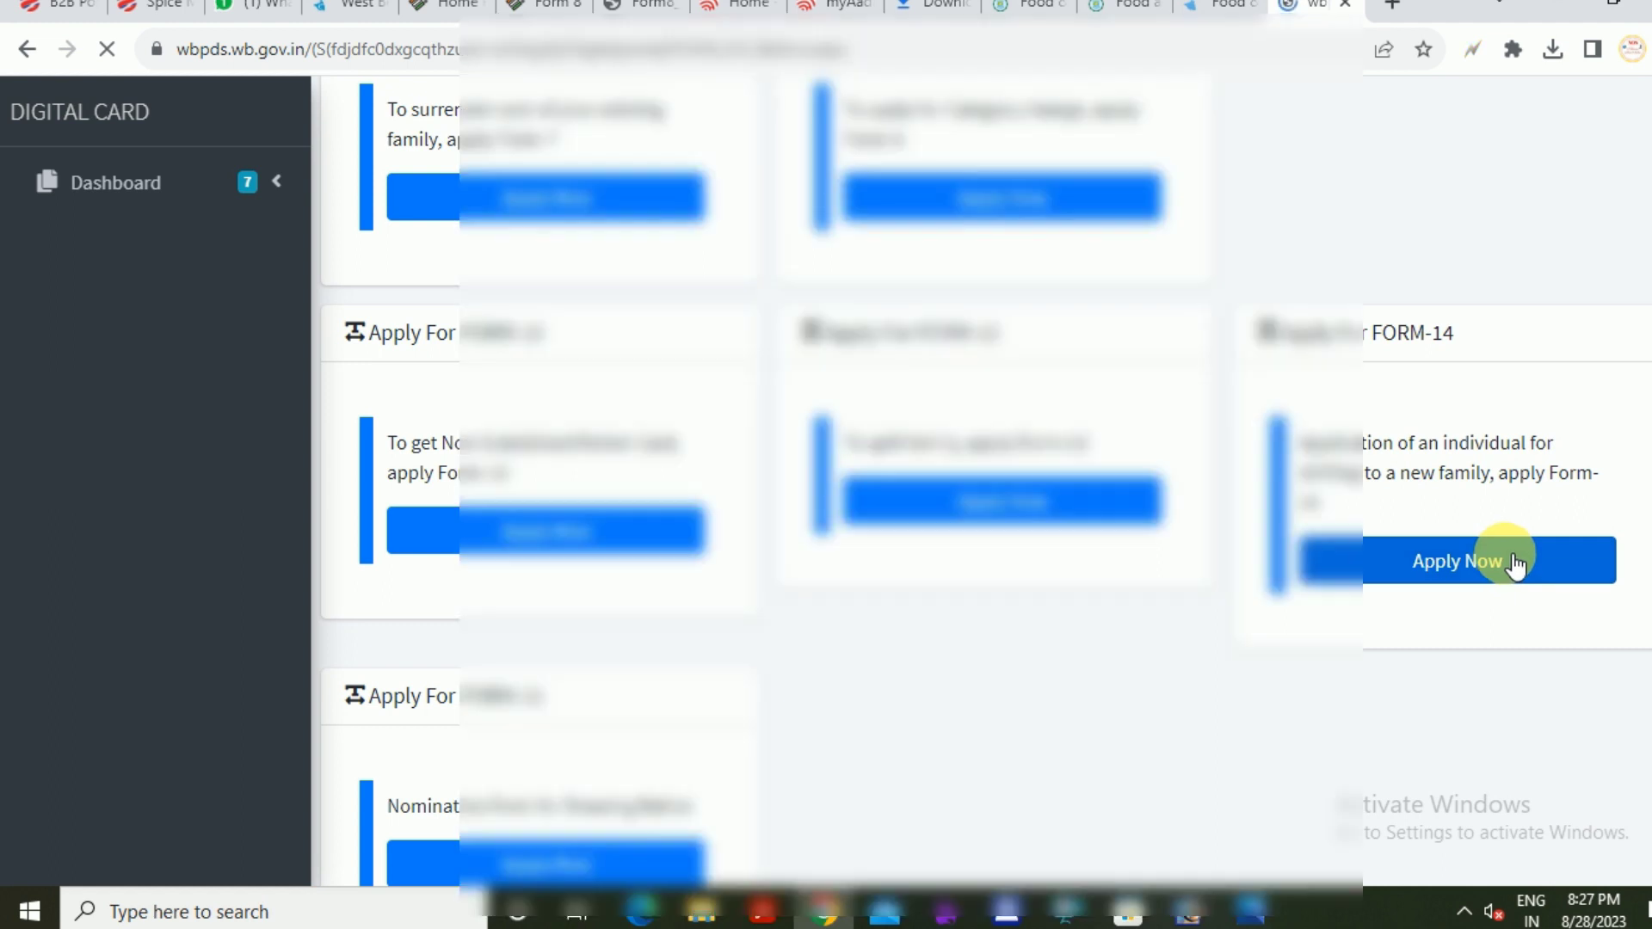
pyautogui.scroll(-4, 785, 668)
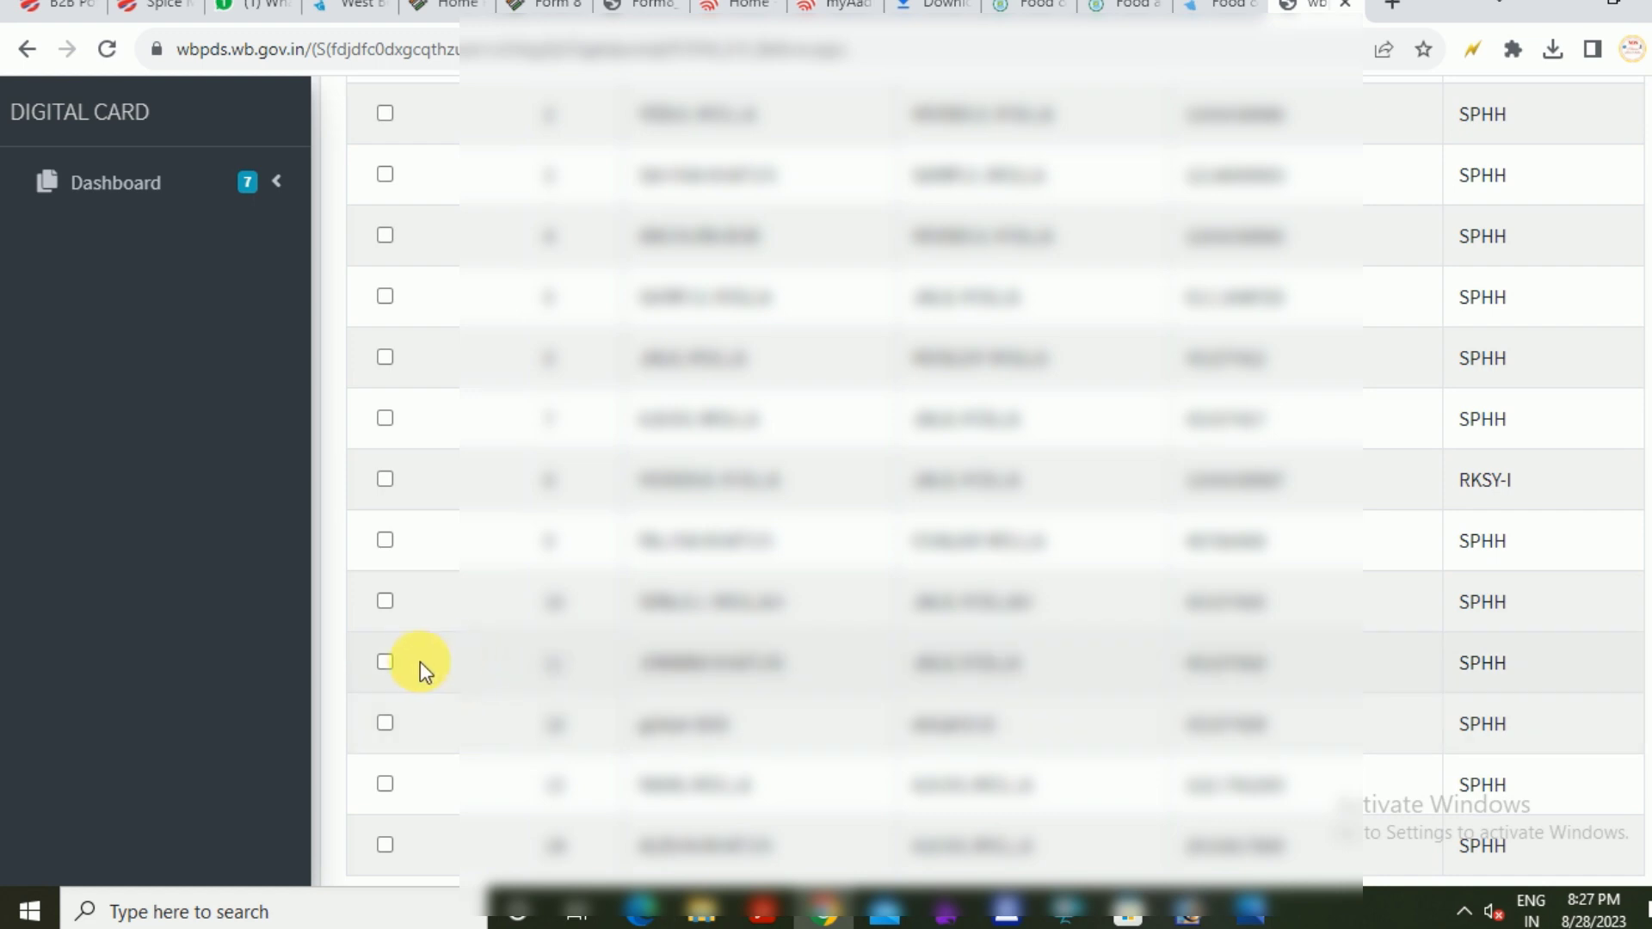
pyautogui.scroll(-3, 916, 445)
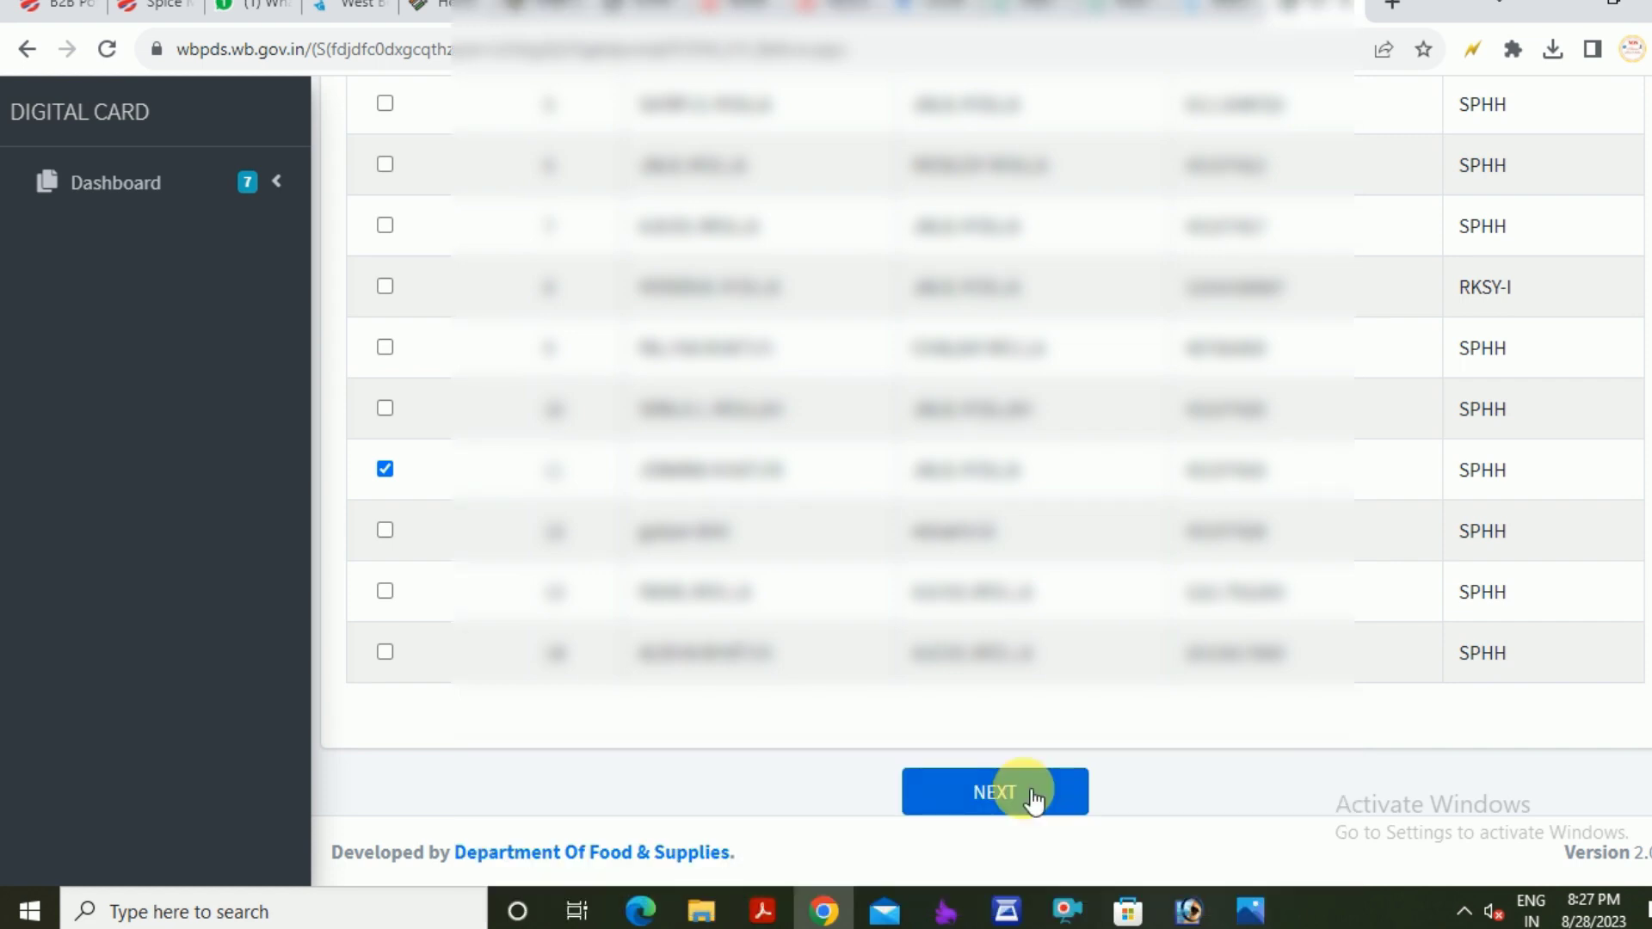
pyautogui.click(979, 796)
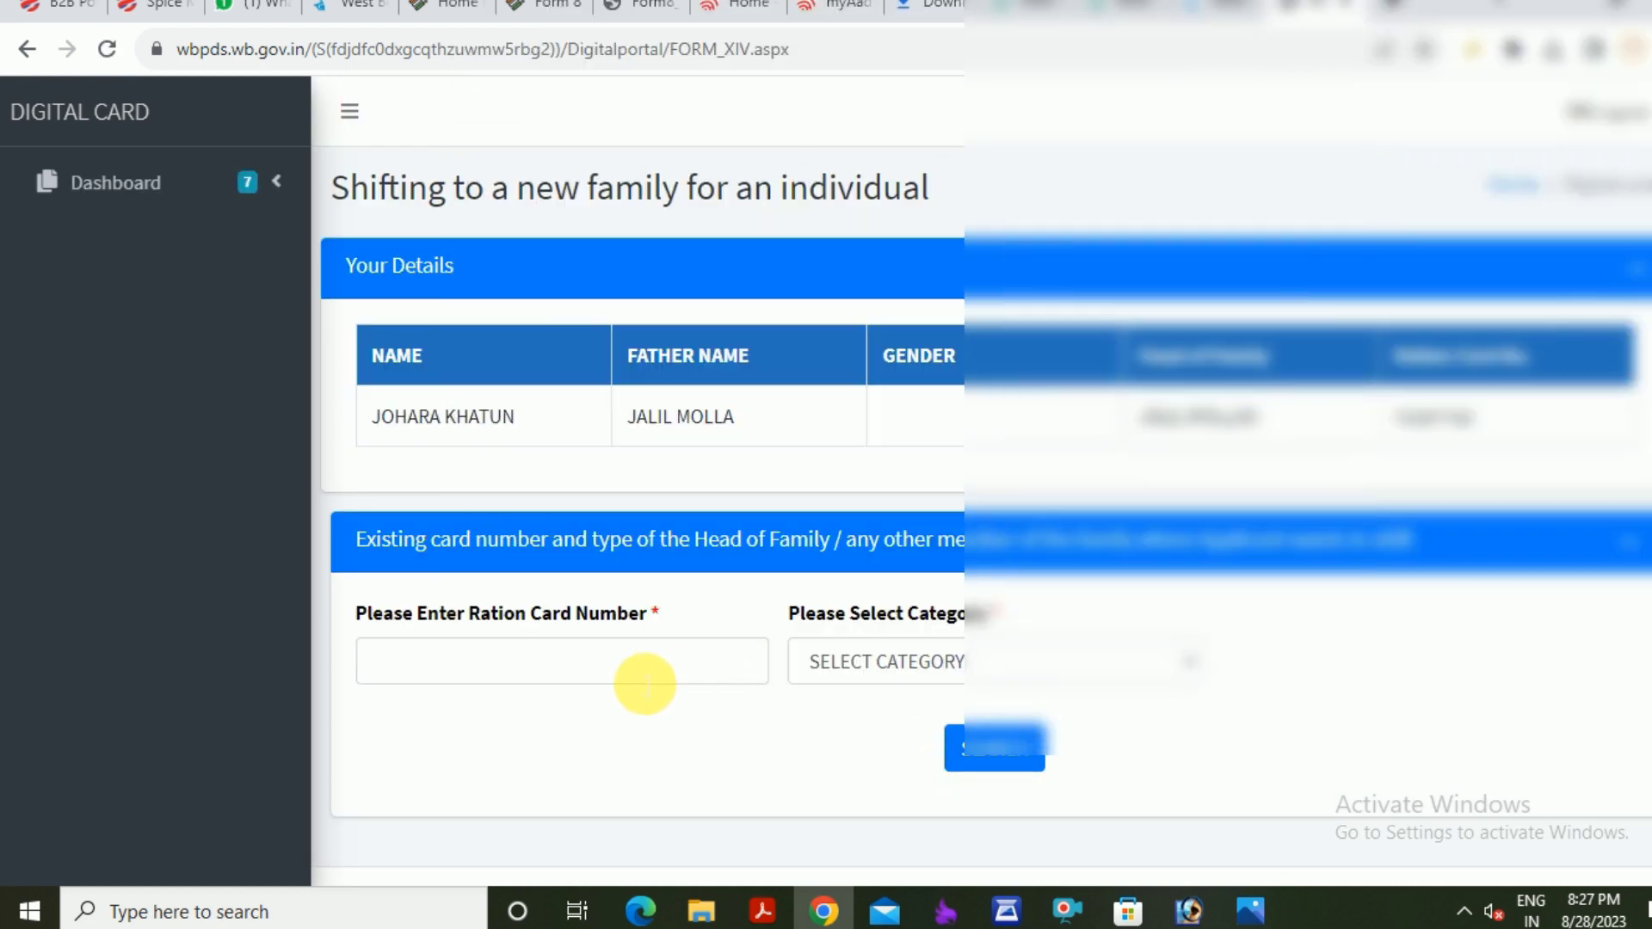
pyautogui.click(641, 685)
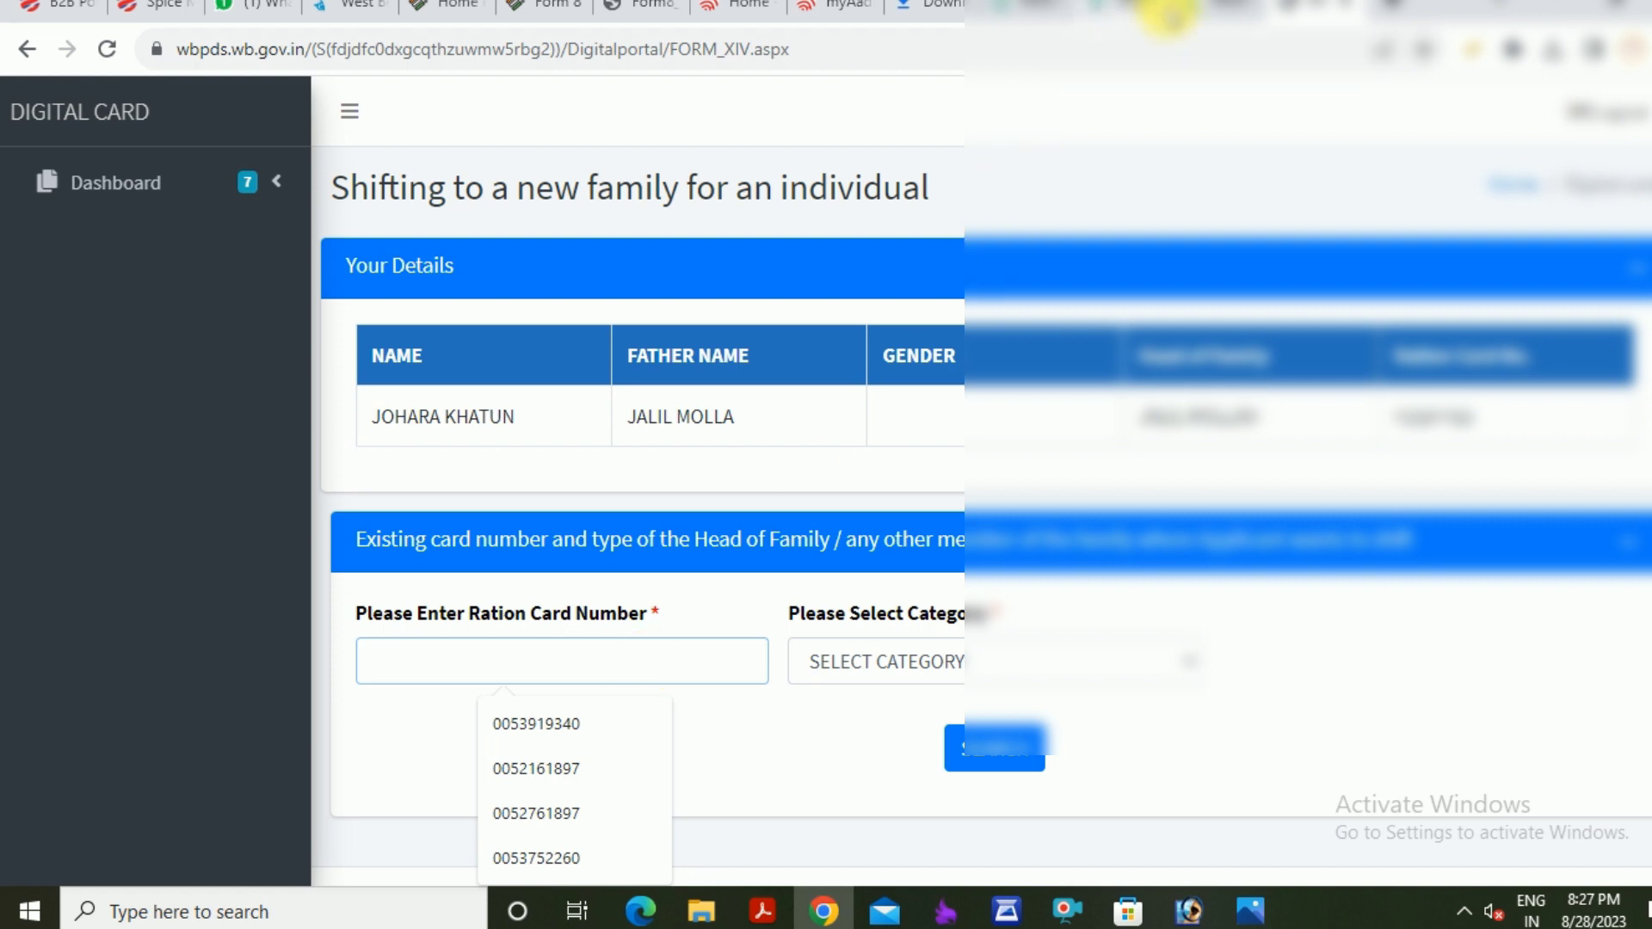
# Paste the destination family's ration card number, copied from the Download E-CARD tab
pyautogui.click(1209, 10)
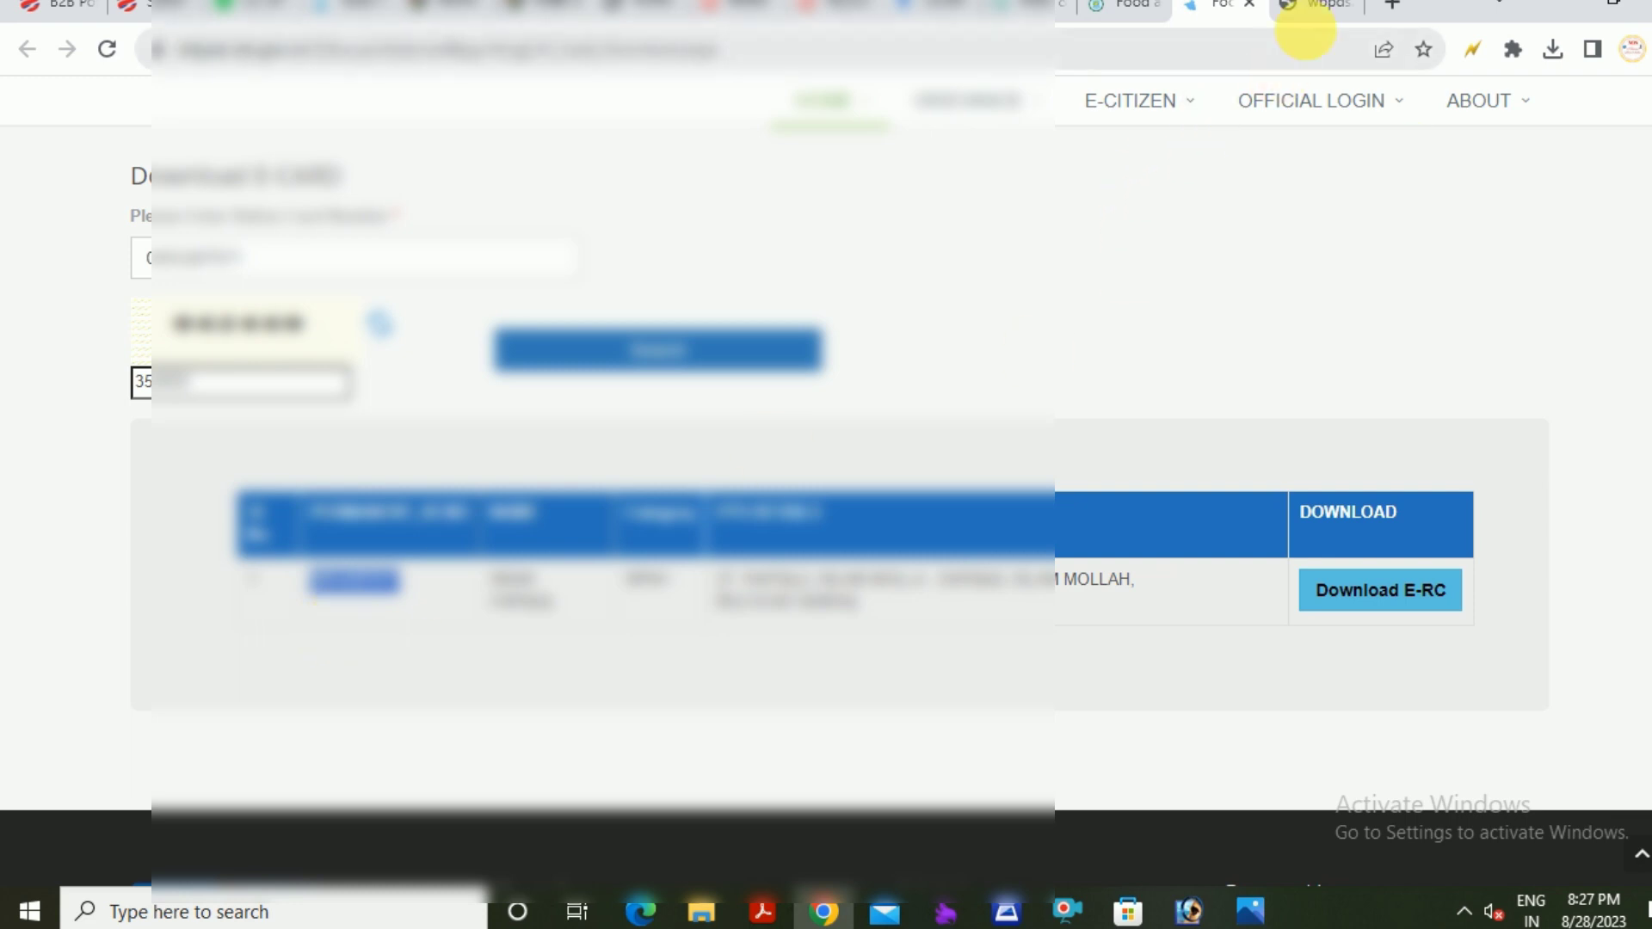
pyautogui.click(1308, 8)
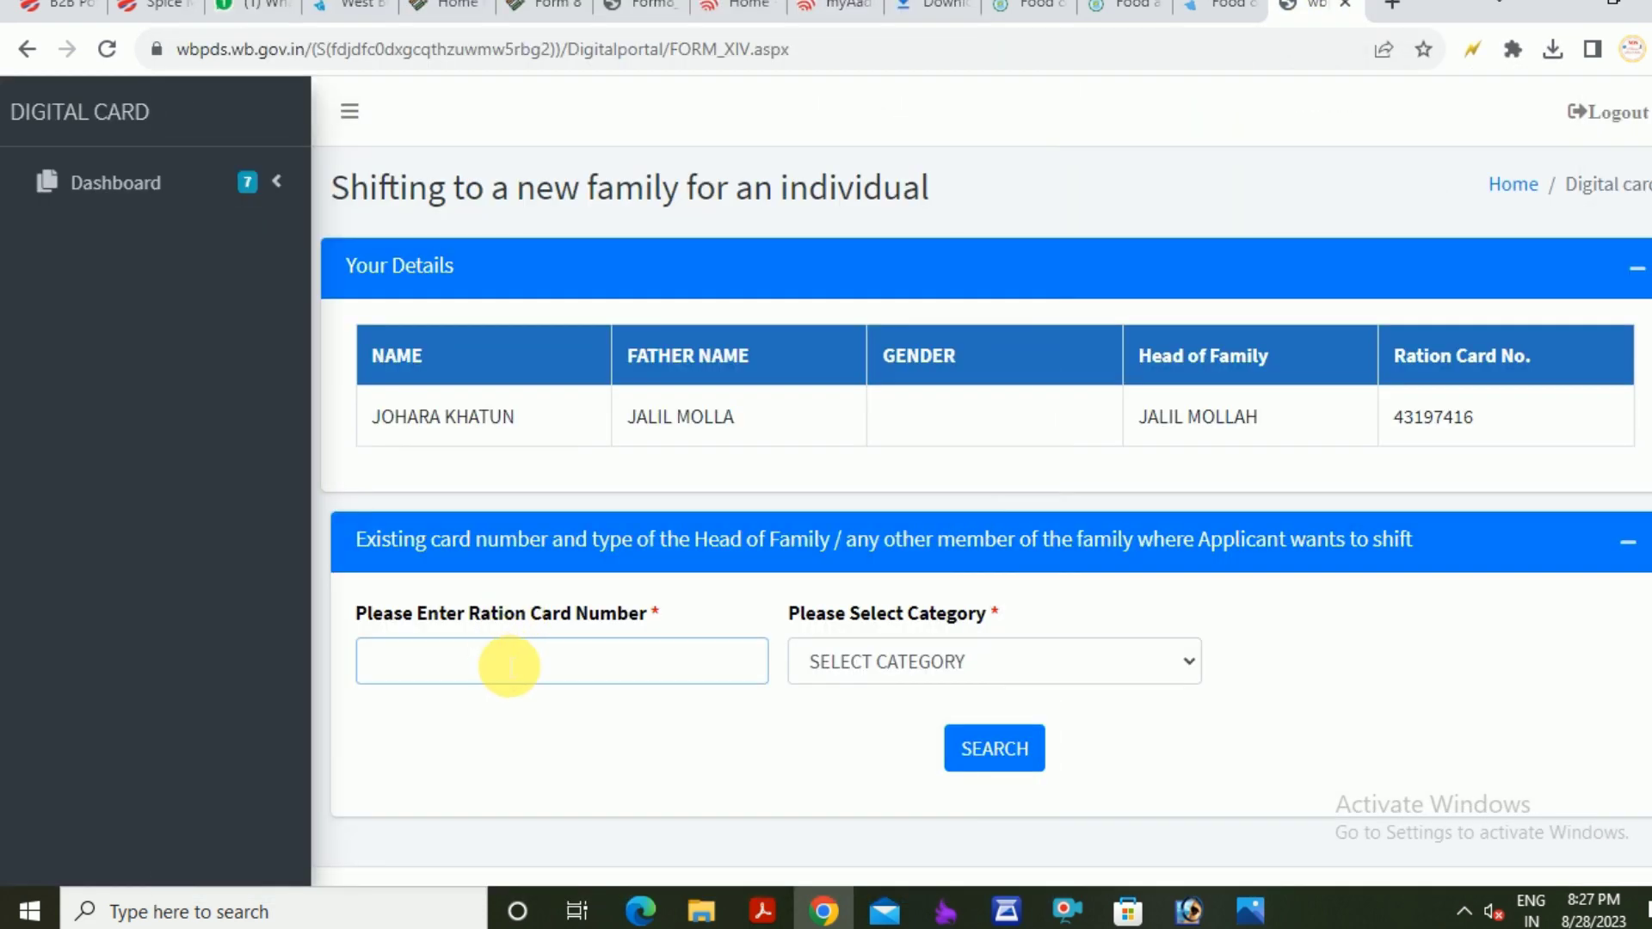
pyautogui.click(506, 667)
pyautogui.hotkey('ctrl', 'v')
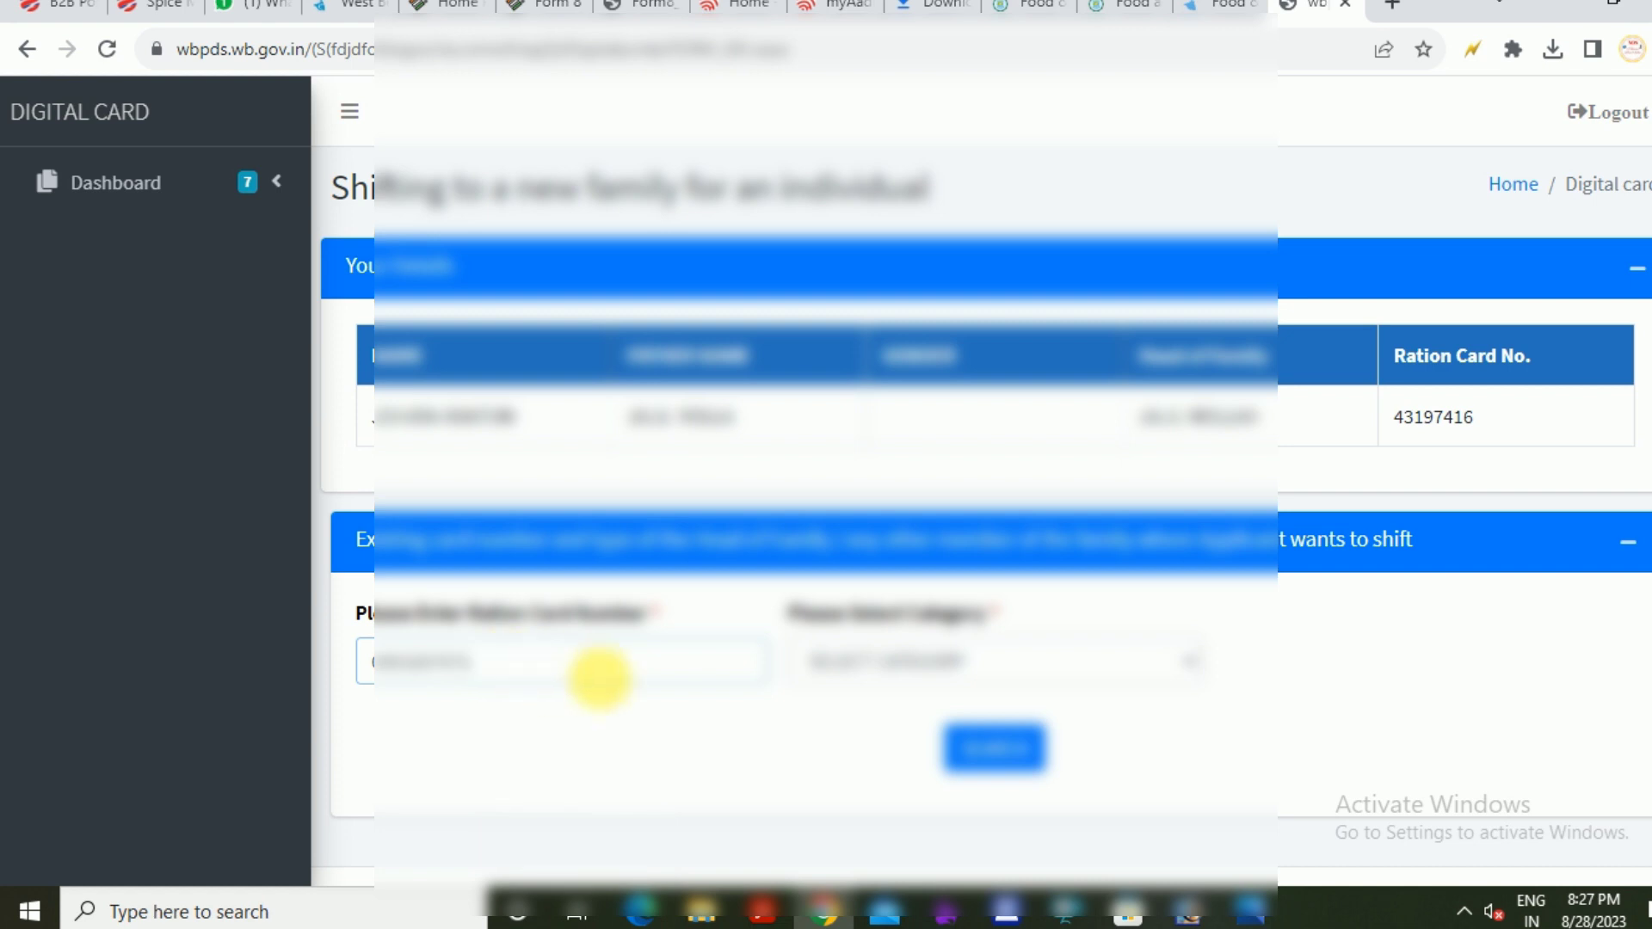
# Choose the destination card's category and search to list its six existing members
pyautogui.click(917, 662)
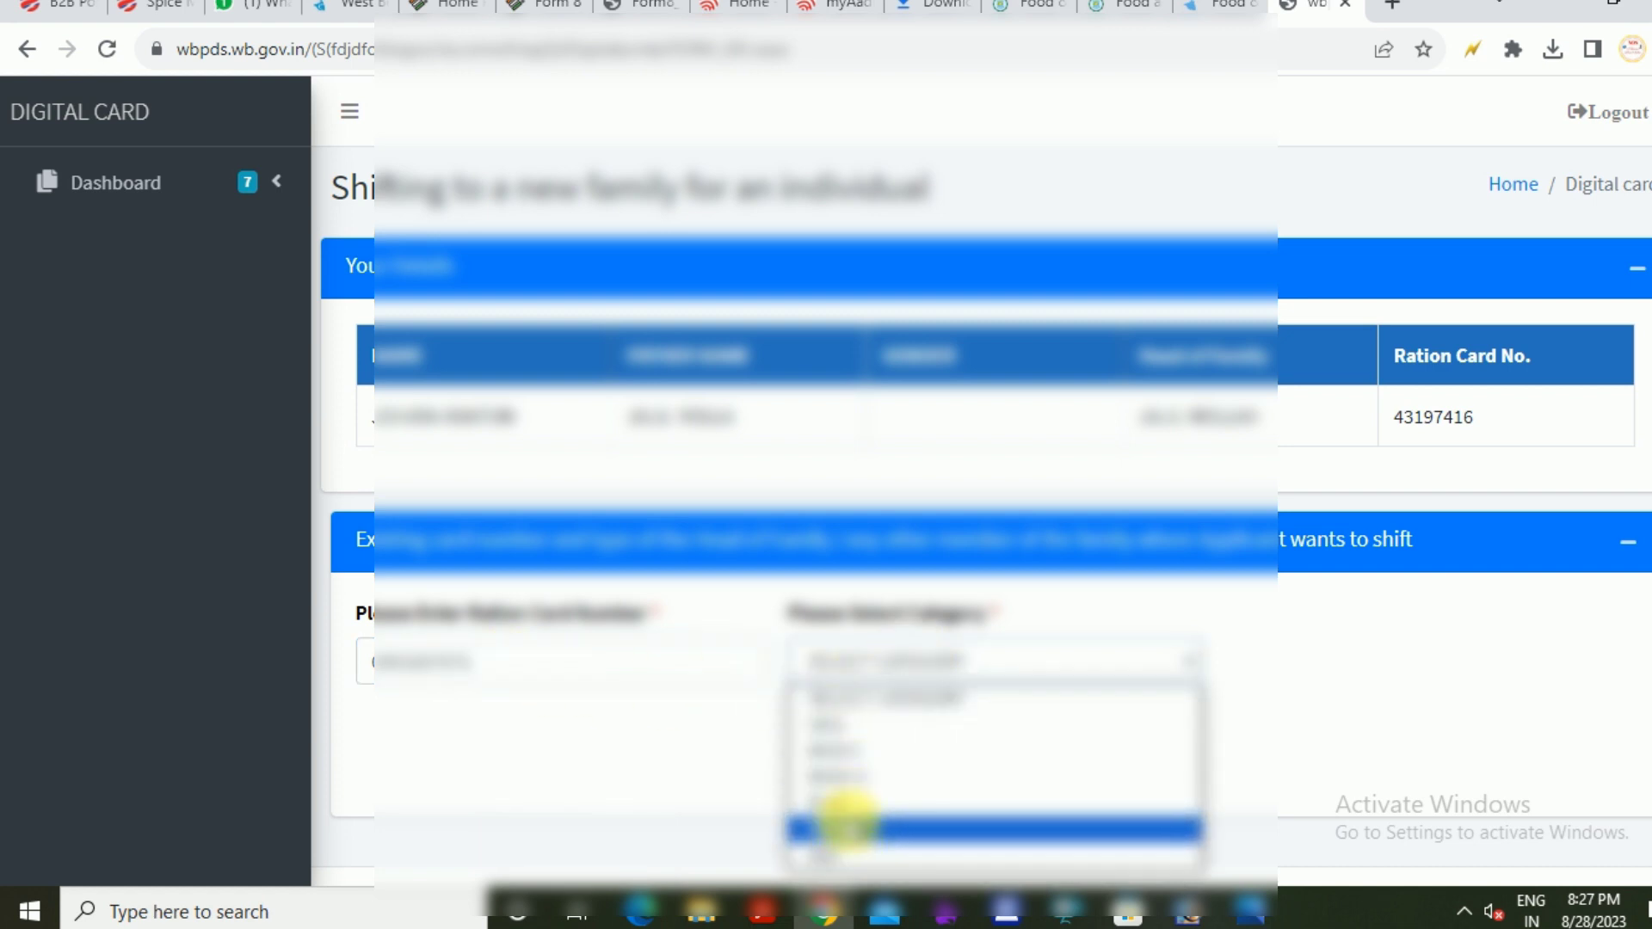
pyautogui.click(848, 828)
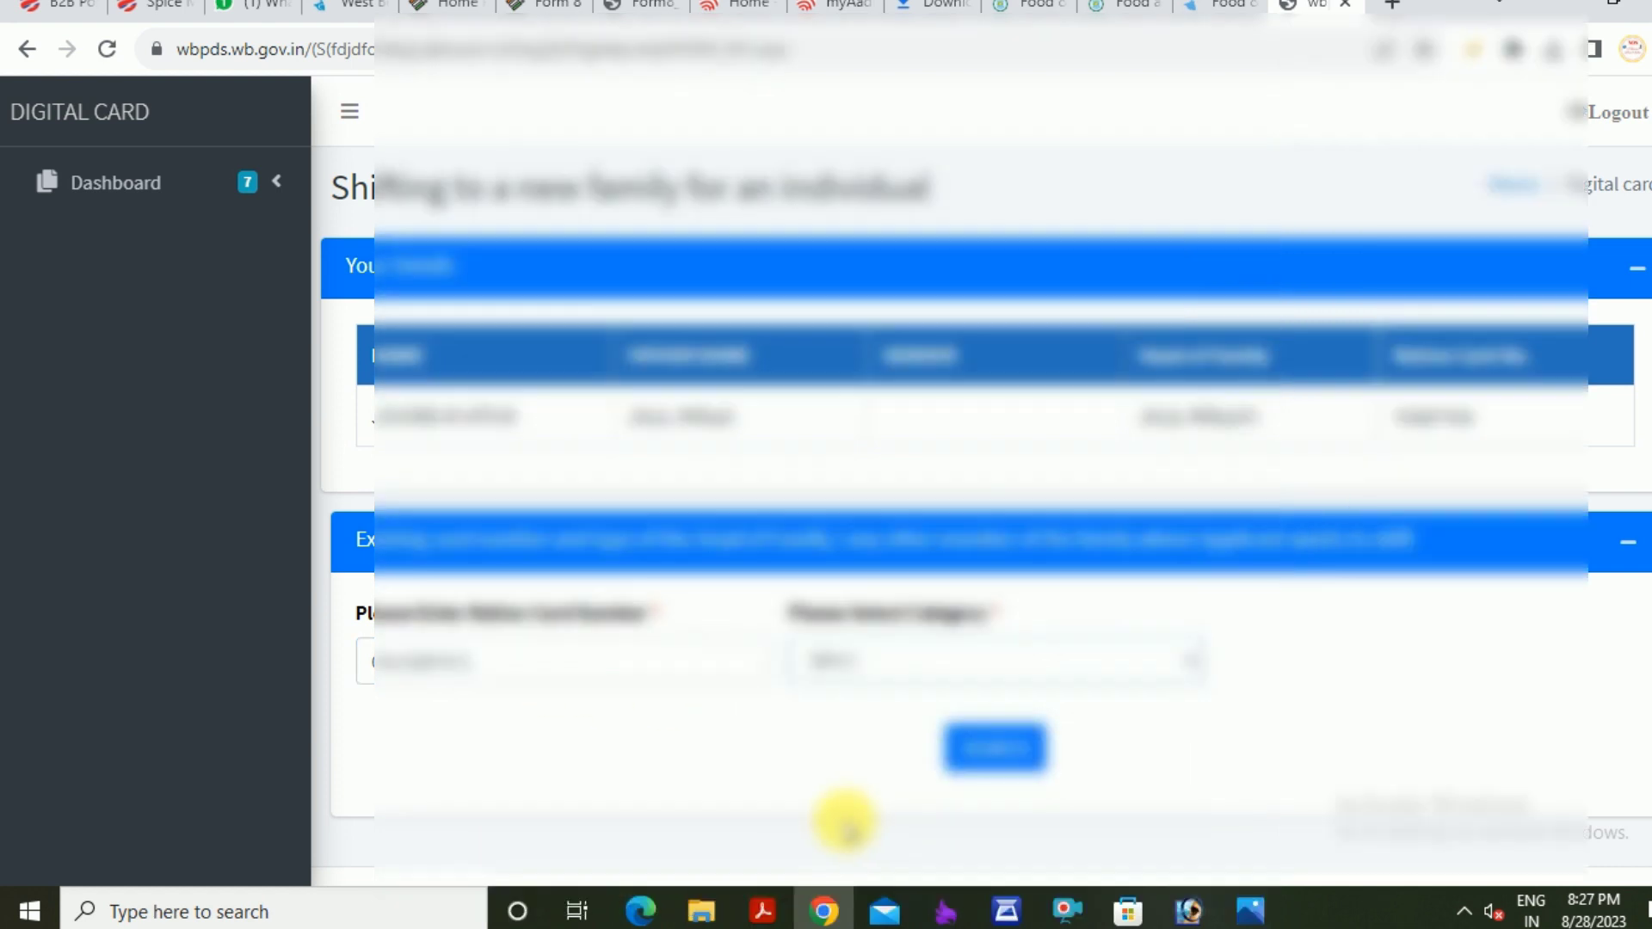
pyautogui.click(981, 747)
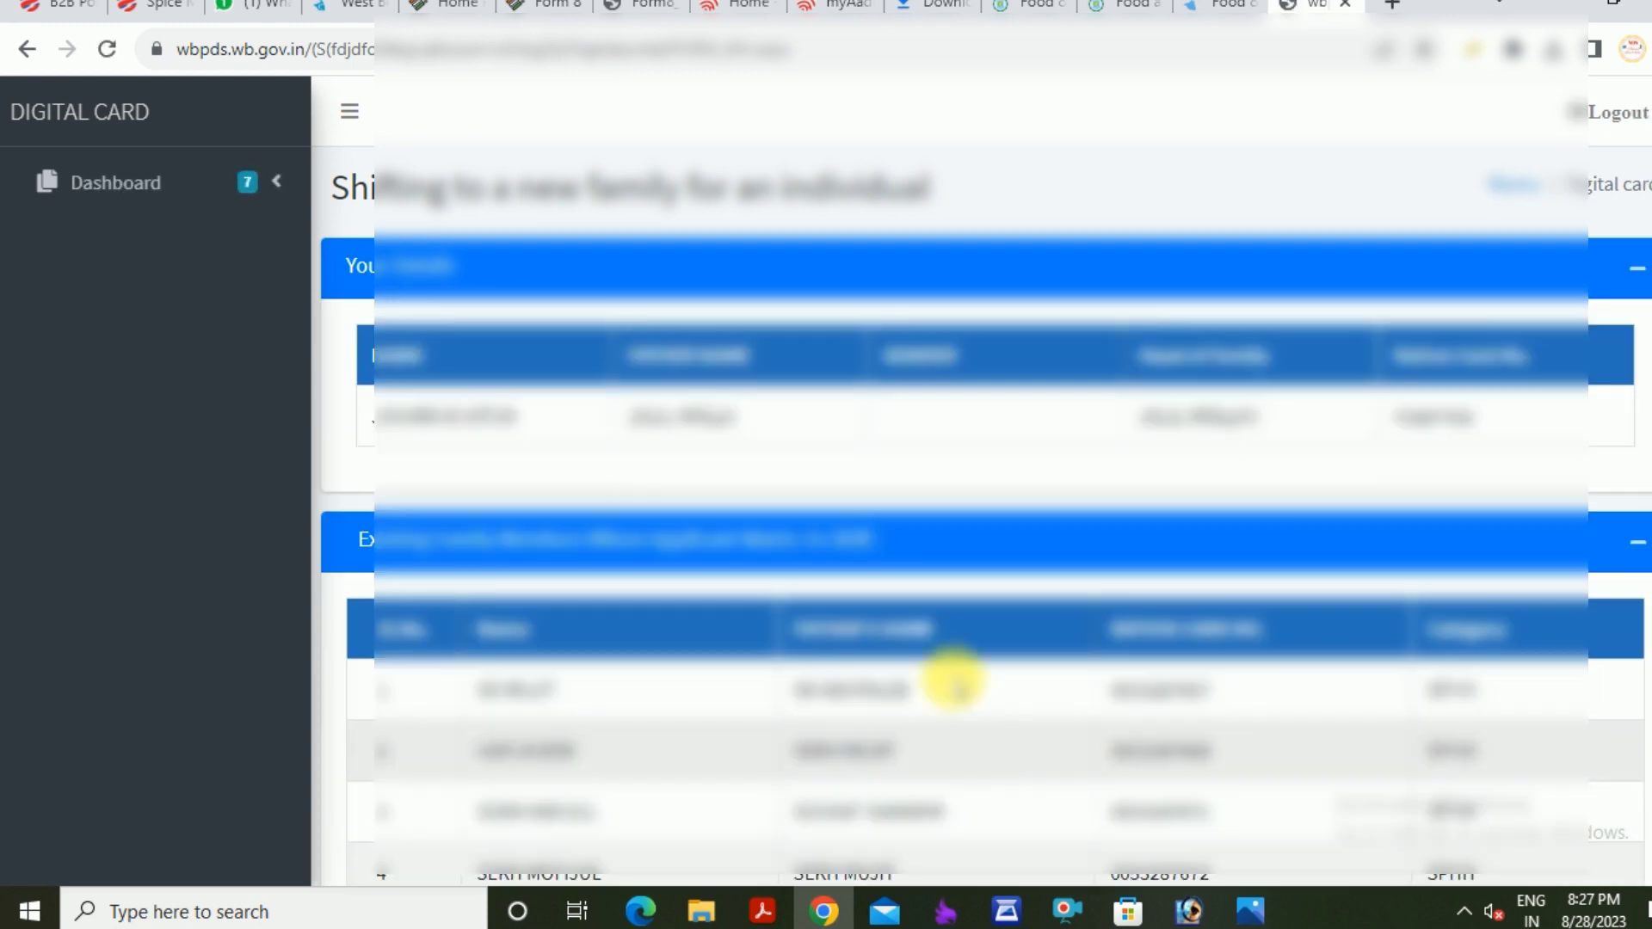
pyautogui.scroll(-3, 925, 590)
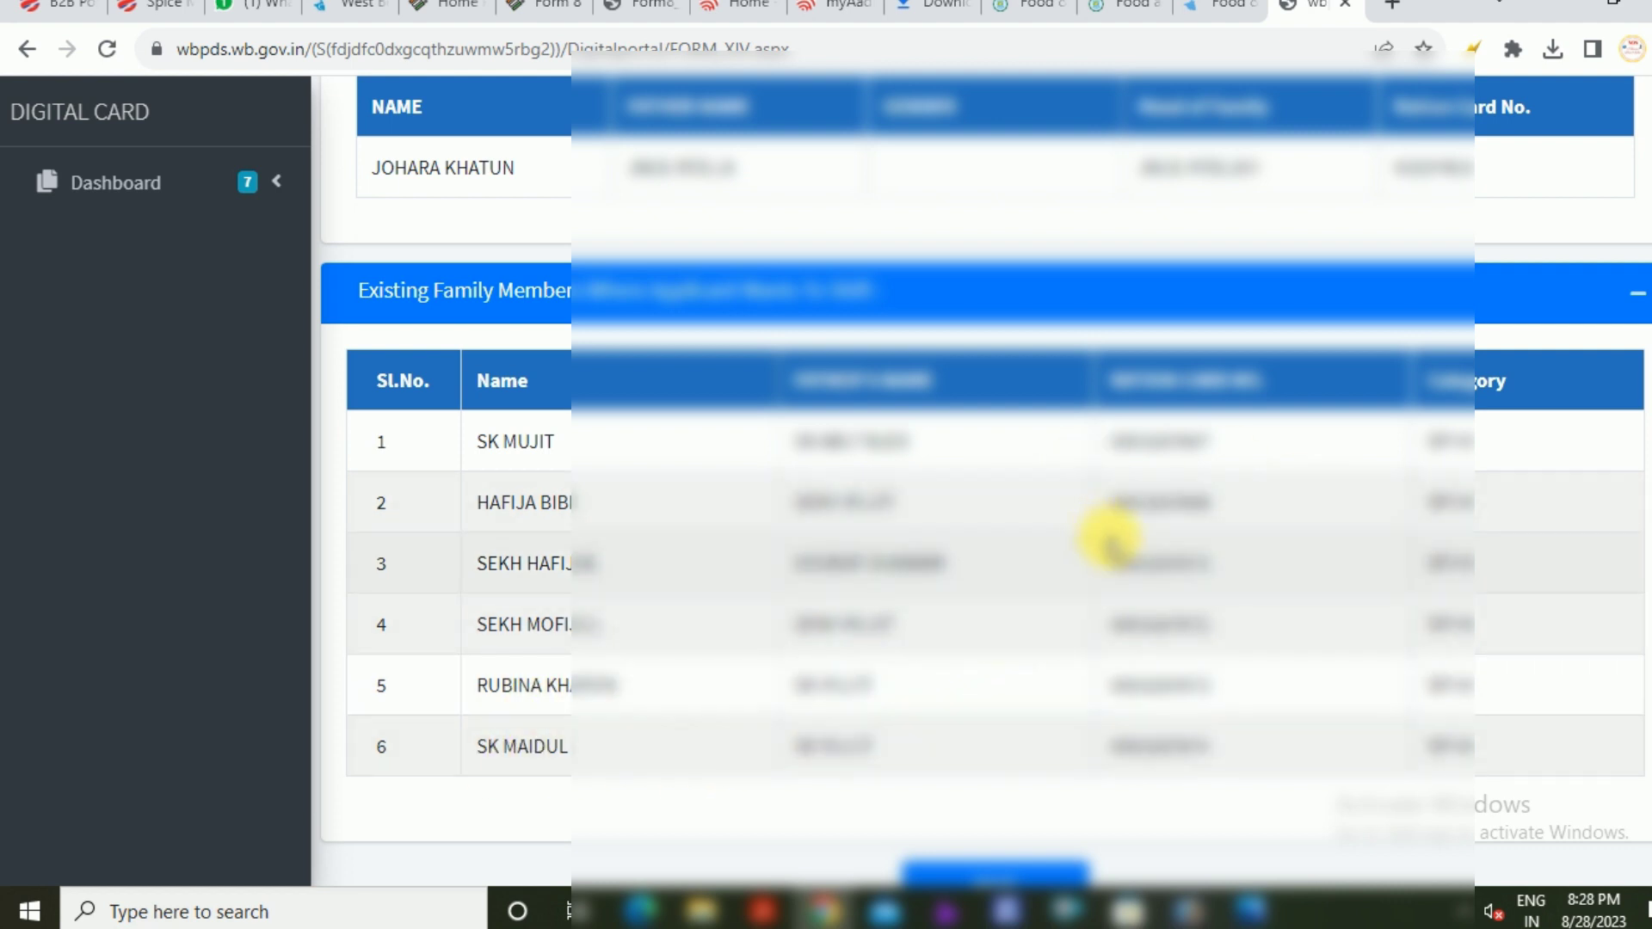
pyautogui.scroll(-2, 1135, 551)
pyautogui.scroll(3, 1141, 558)
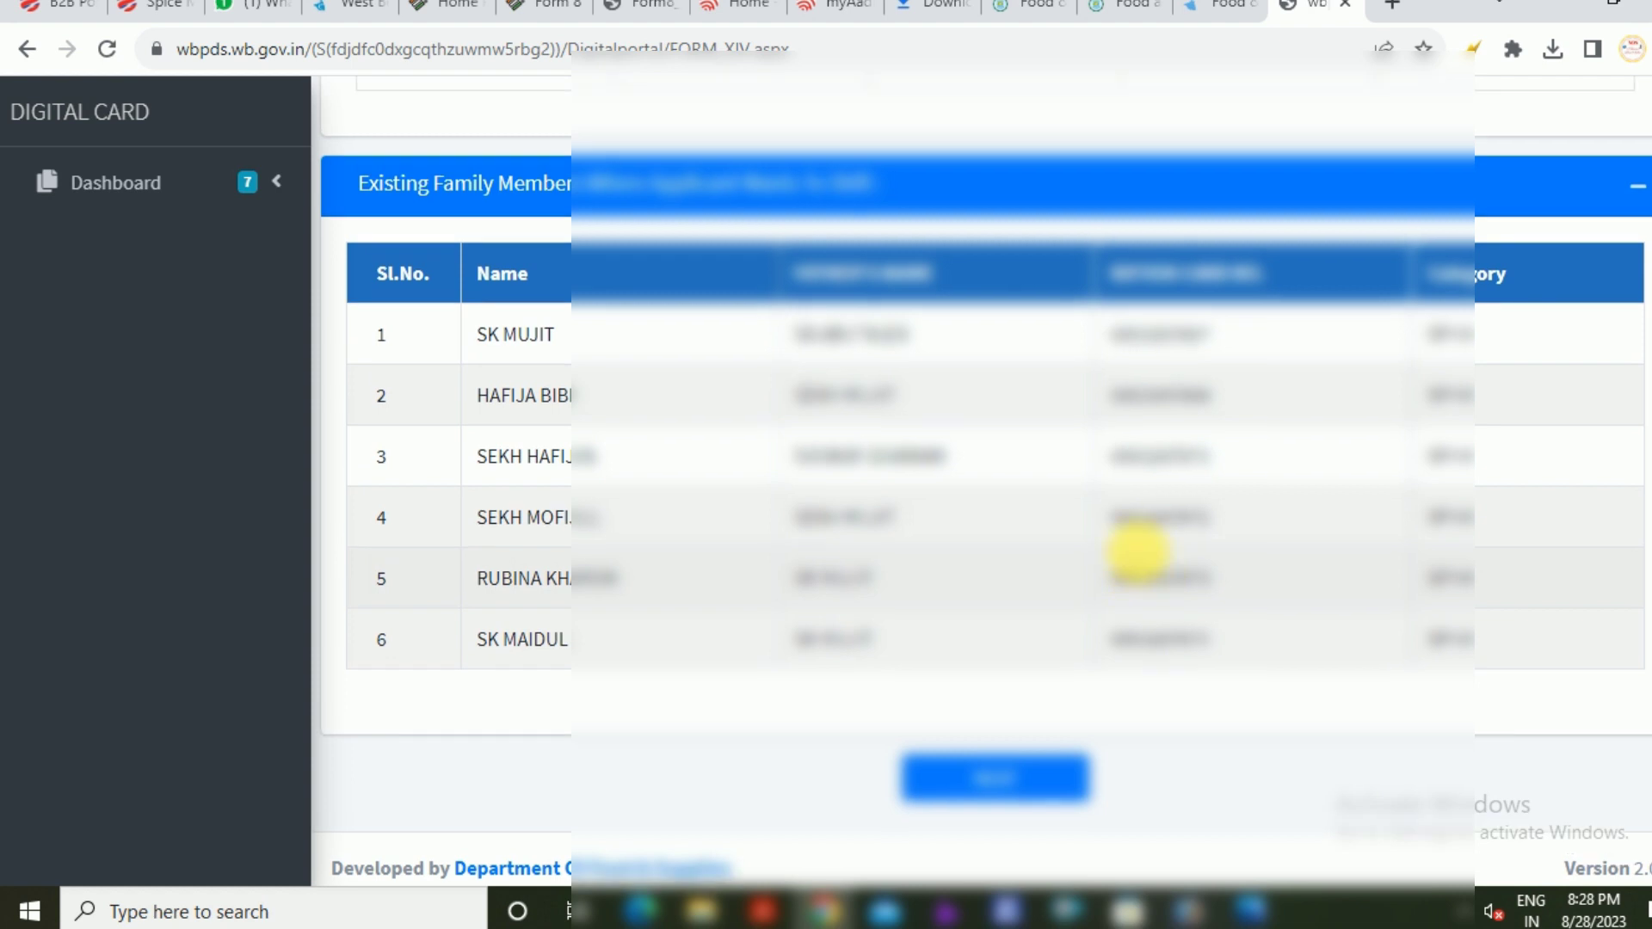
pyautogui.scroll(2, 1142, 561)
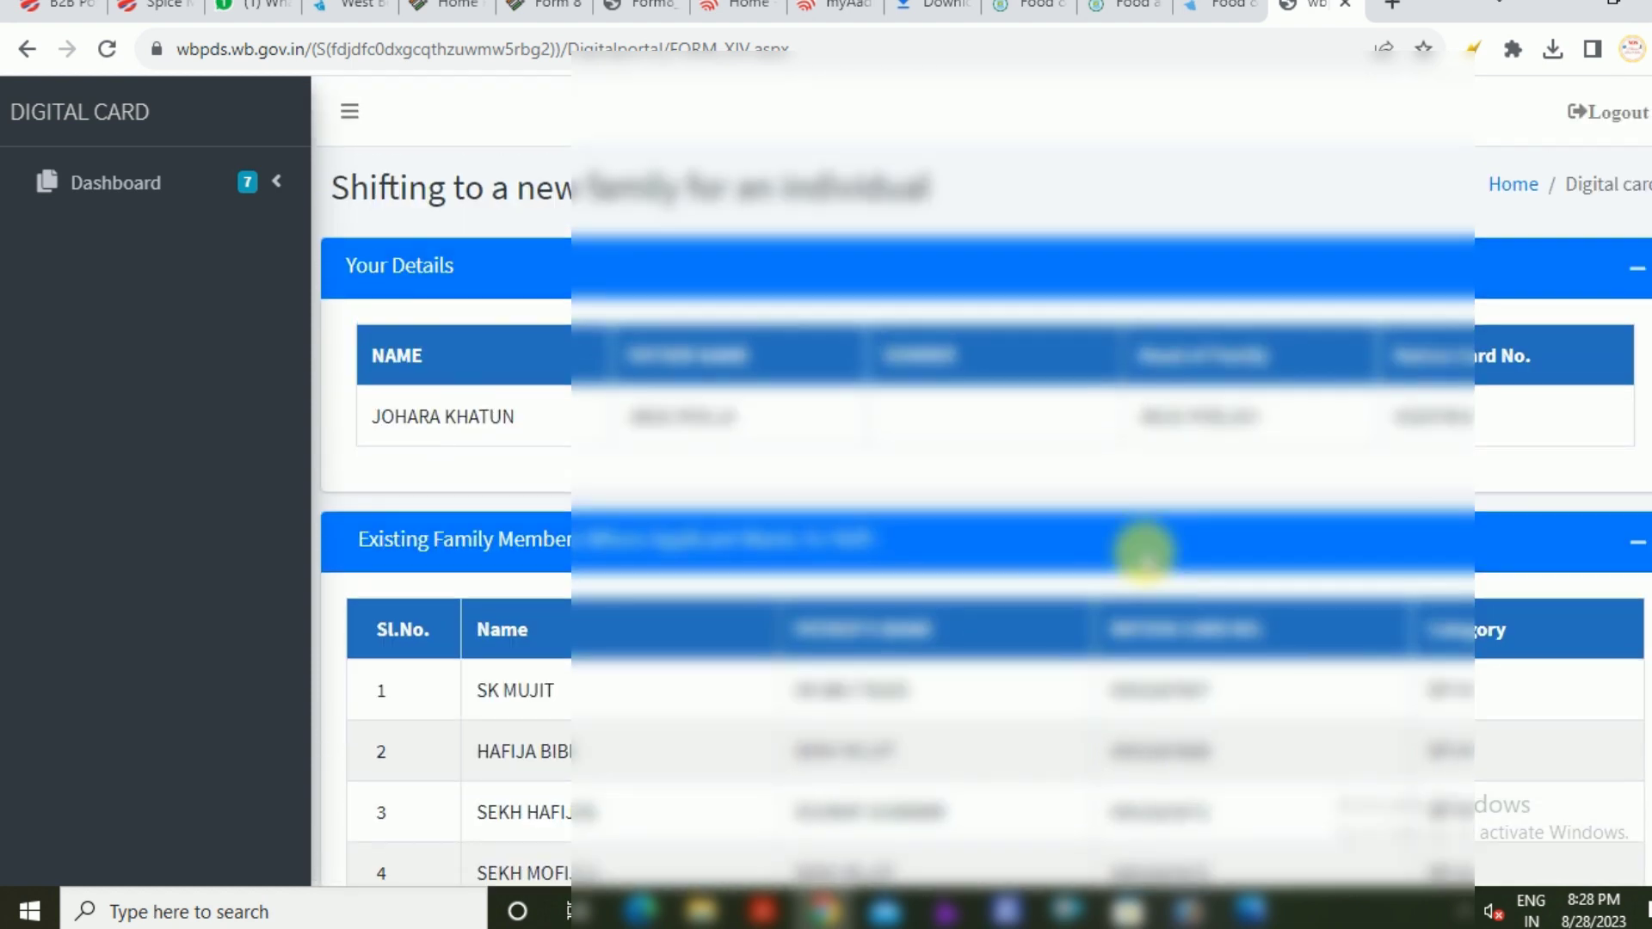
pyautogui.scroll(-5, 1142, 559)
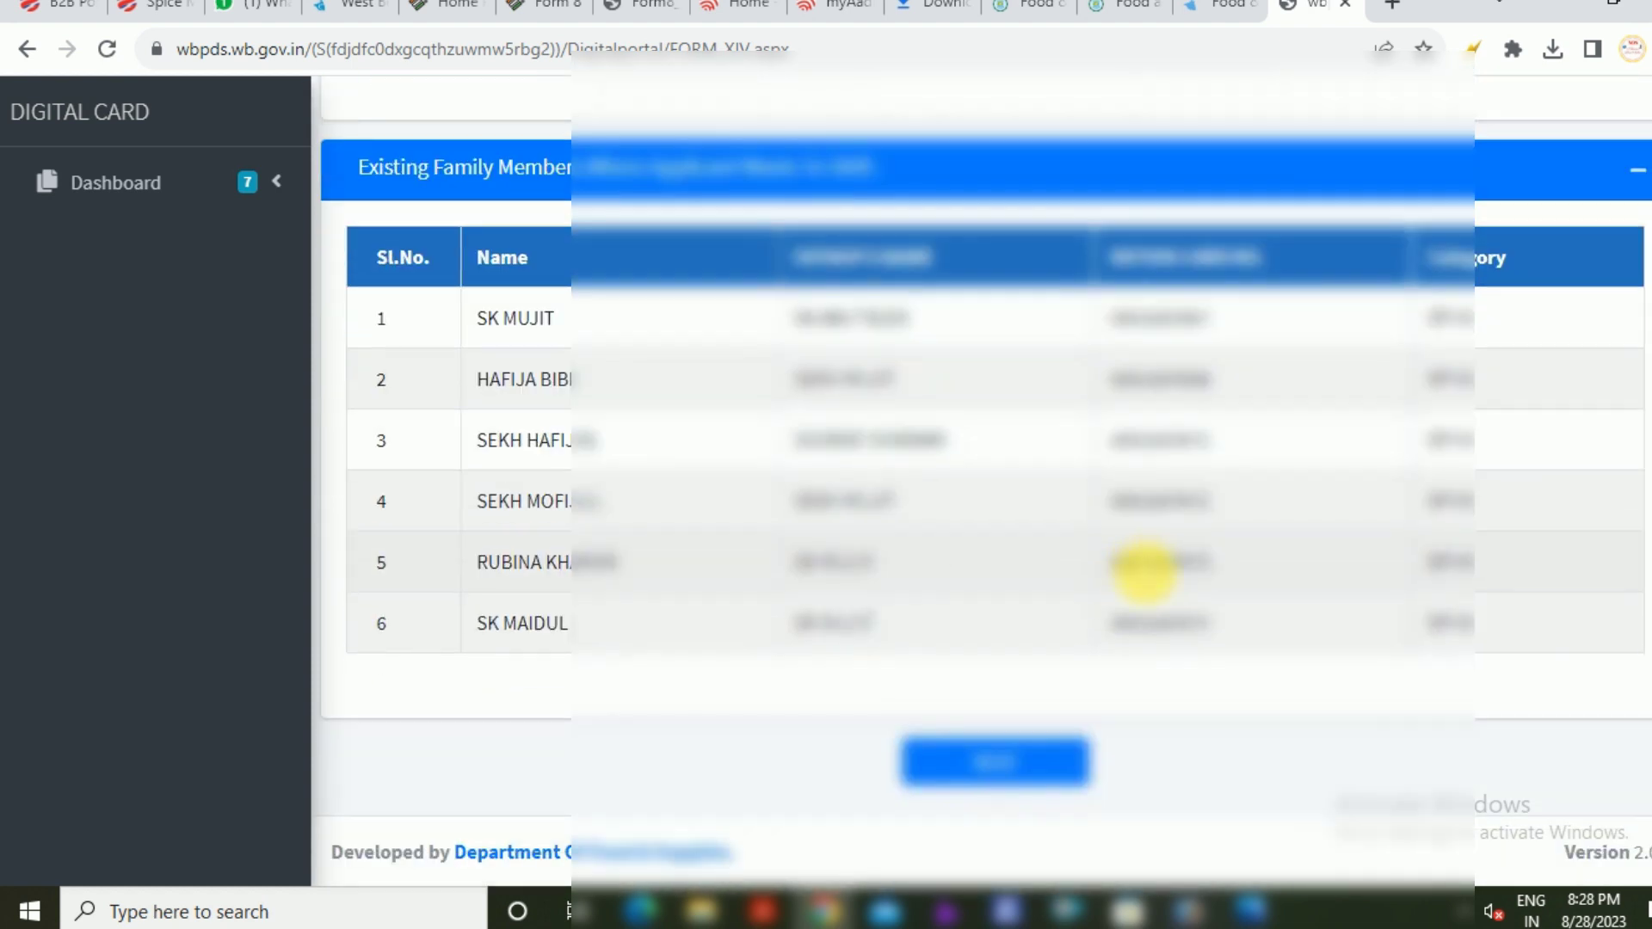
# Continue to Update Details and review the head-of-family options among the seven members
pyautogui.click(997, 761)
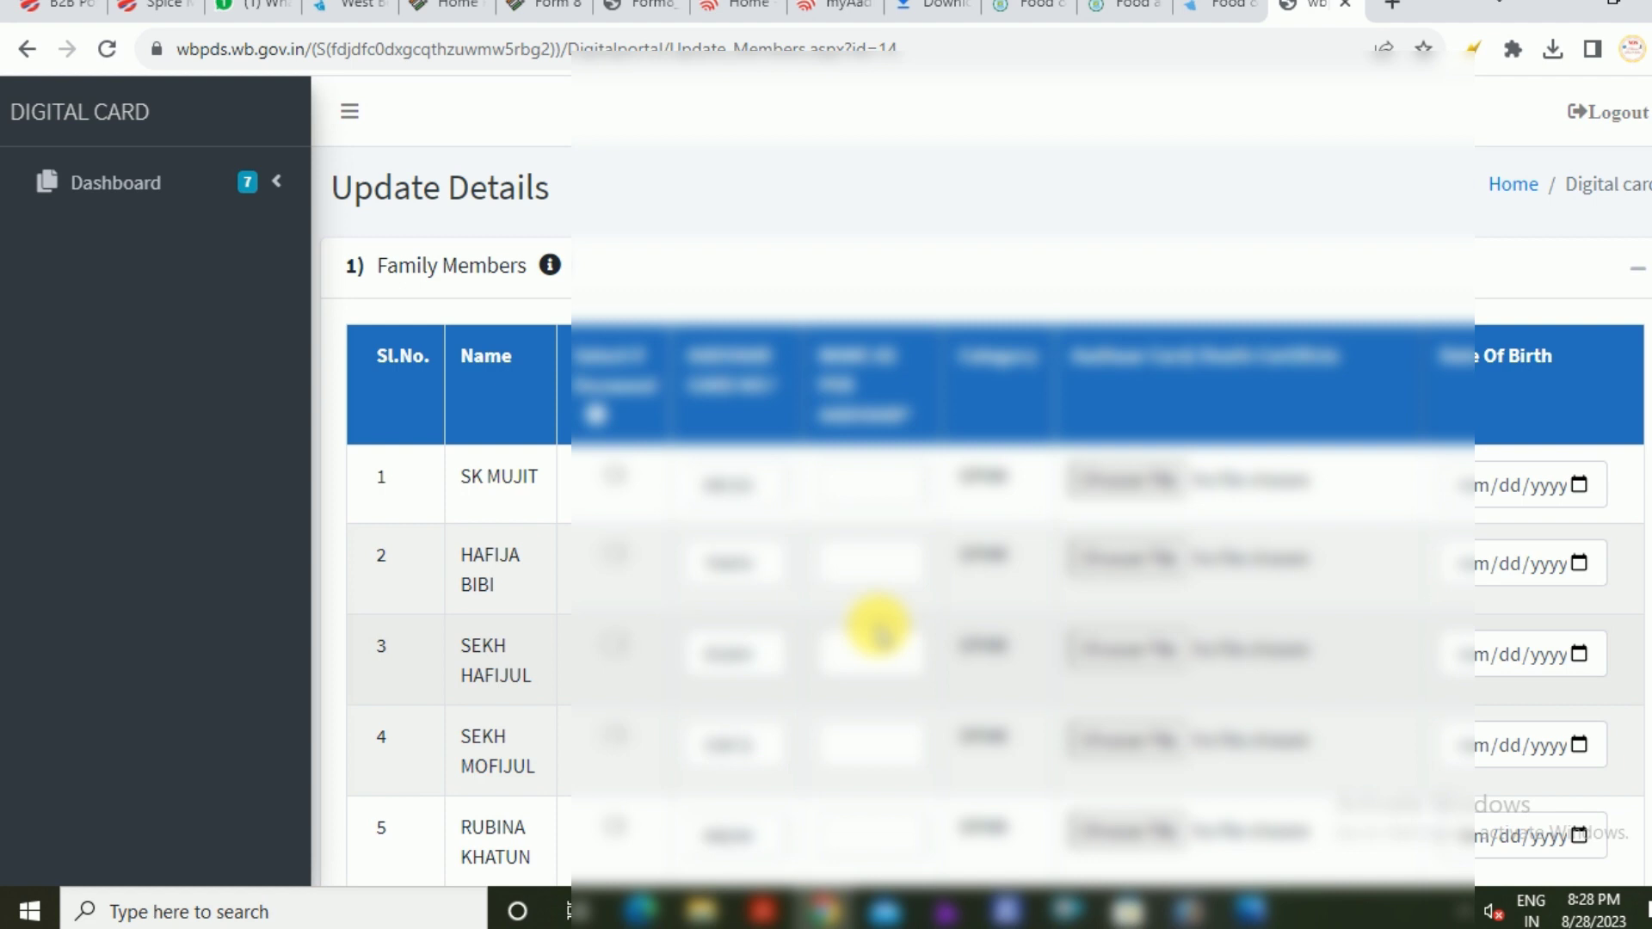
pyautogui.scroll(-6, 878, 633)
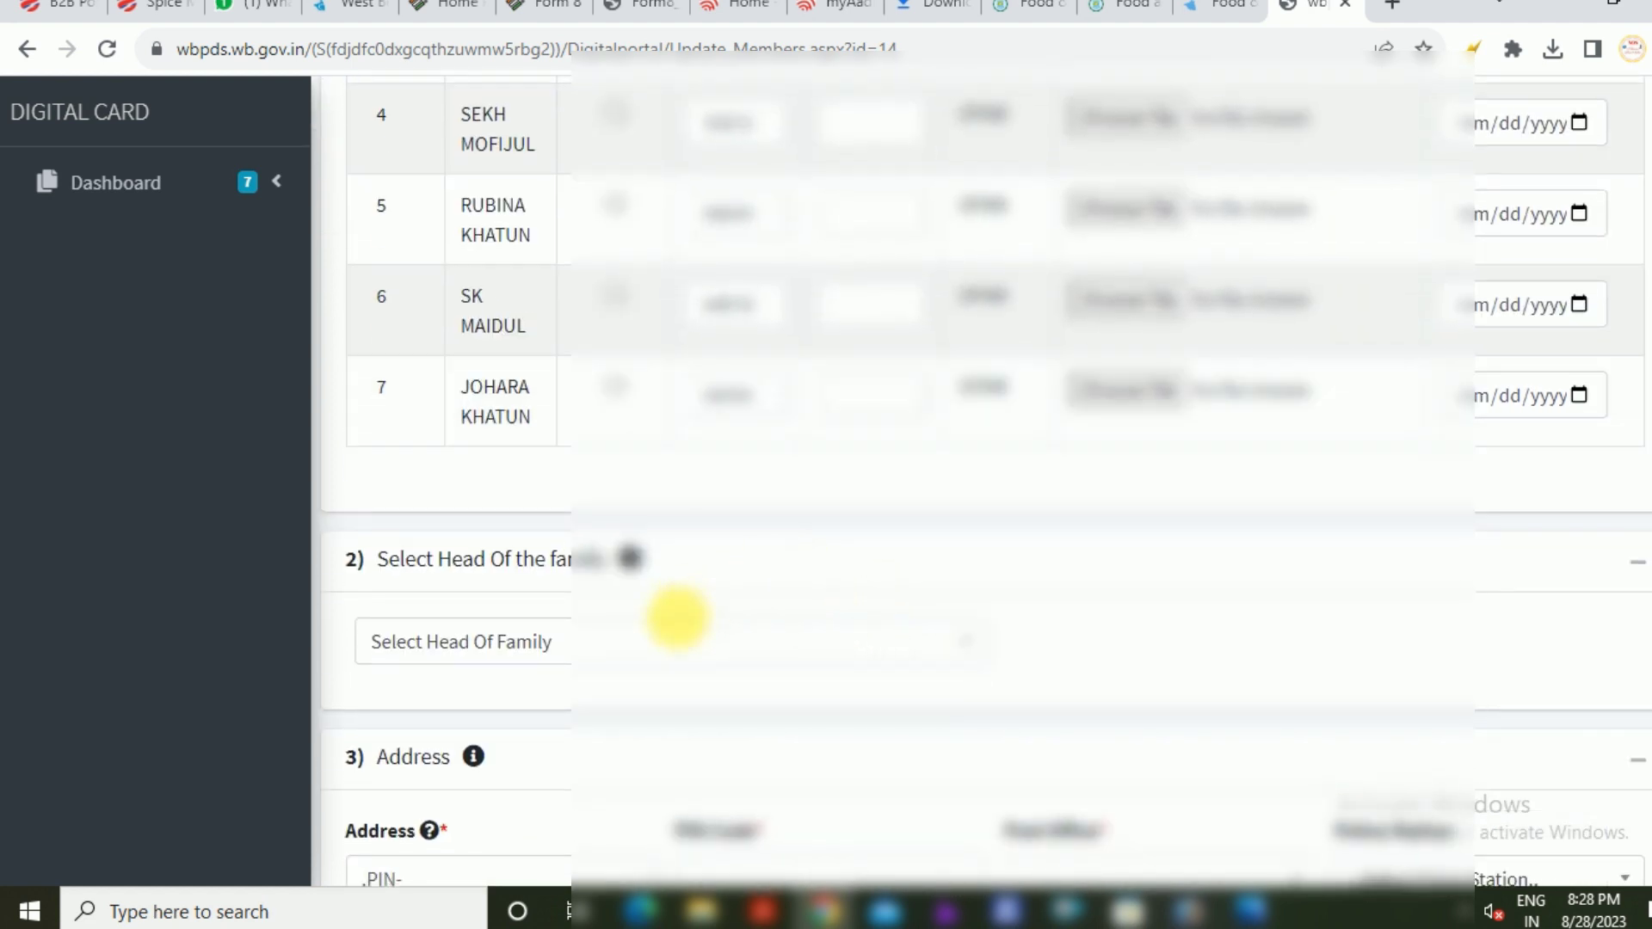
pyautogui.scroll(-1, 675, 619)
pyautogui.click(583, 524)
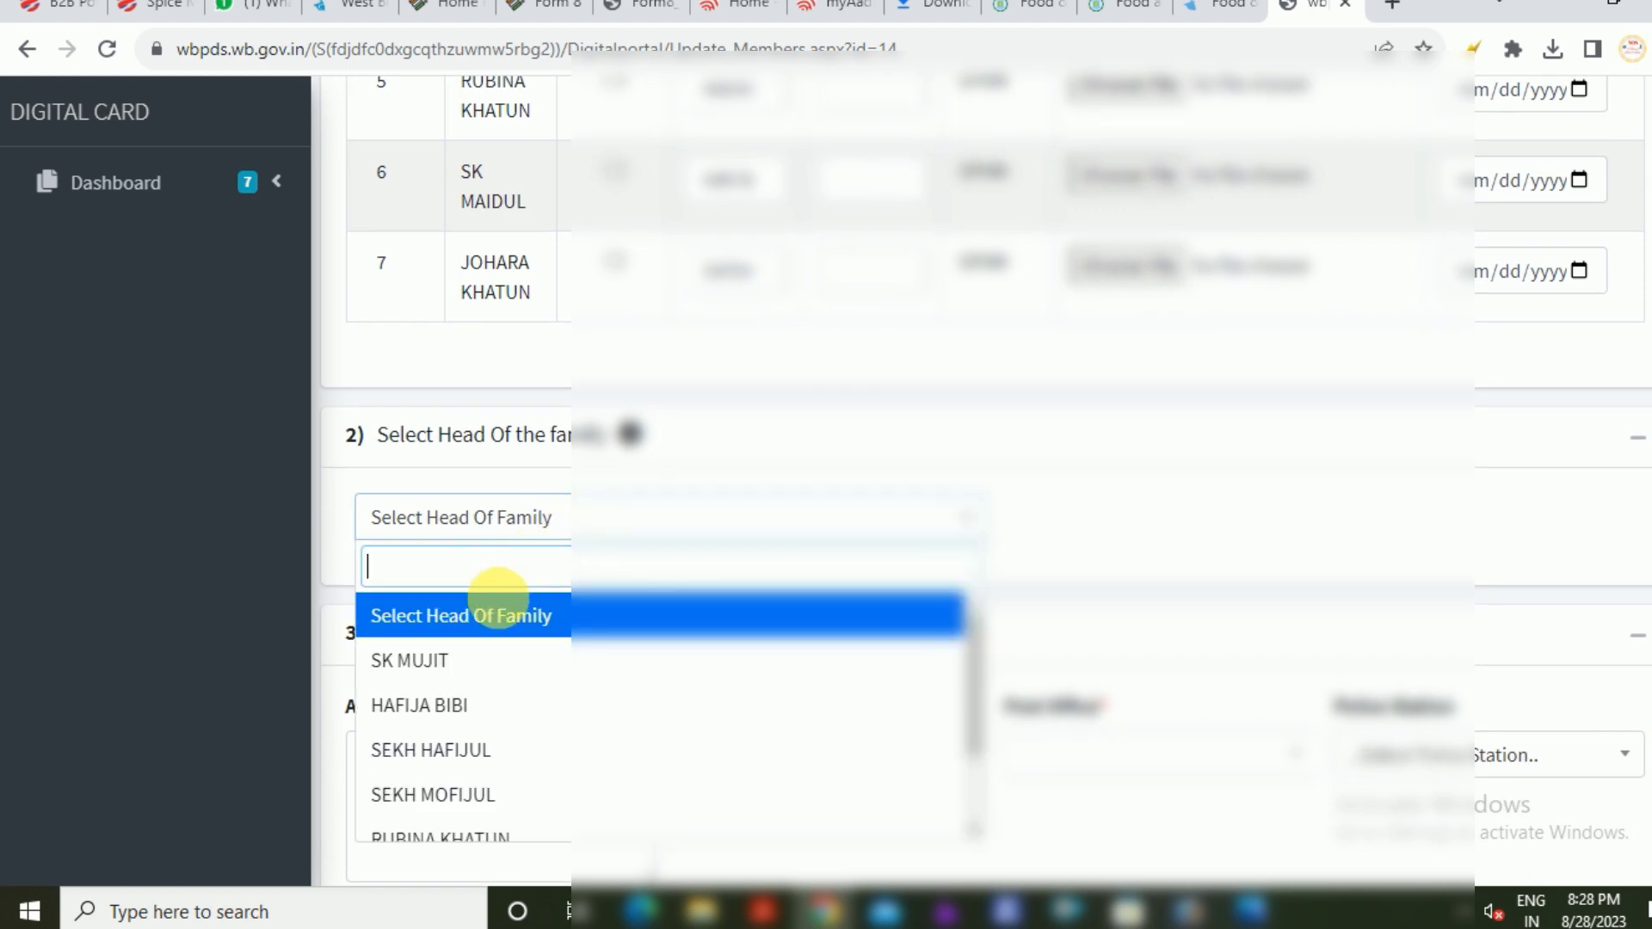
pyautogui.scroll(-1, 508, 706)
pyautogui.scroll(-1, 504, 693)
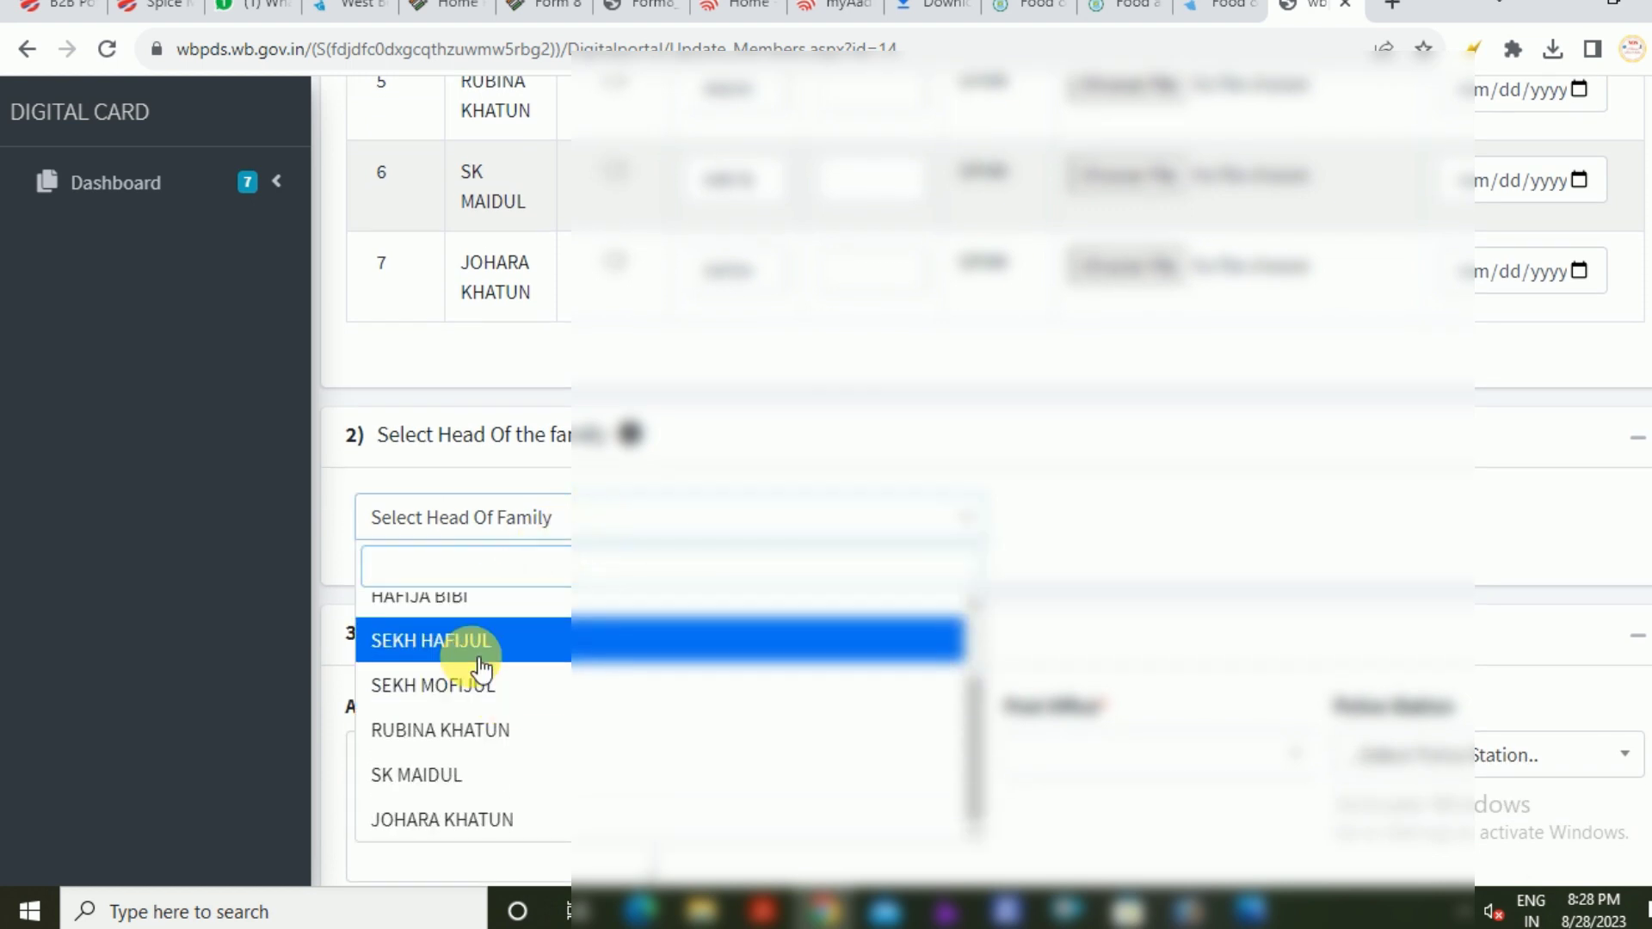
pyautogui.scroll(2, 482, 665)
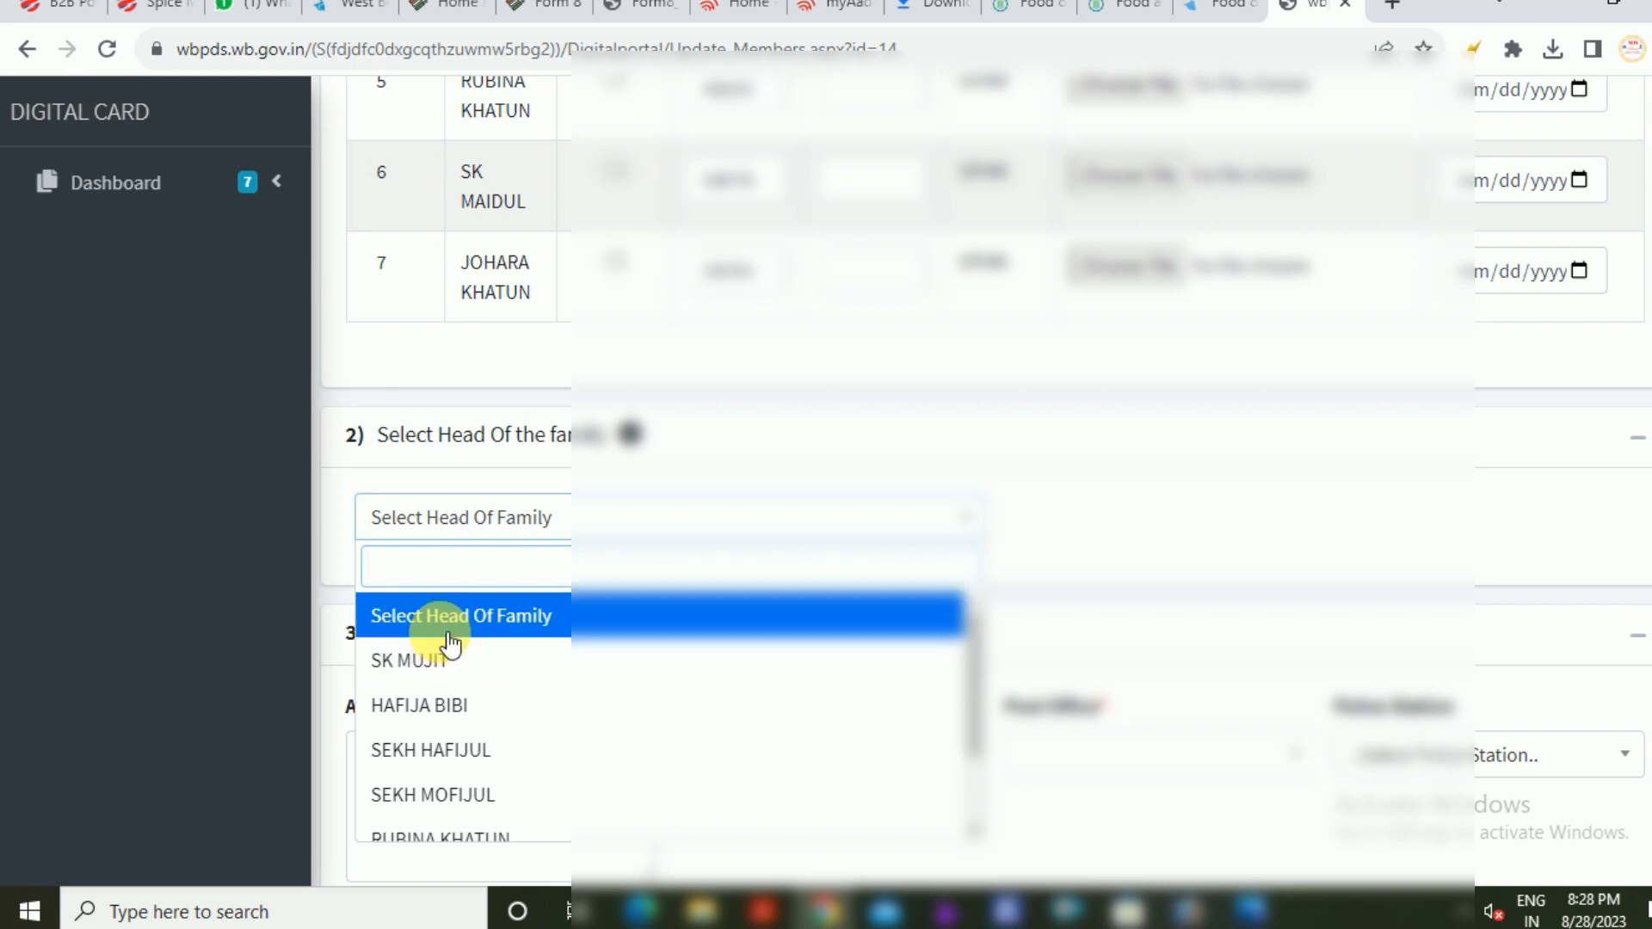
pyautogui.scroll(-1, 756, 376)
# Pick the new head of family and set the address to CHANDIPUR with PIN 743502
pyautogui.click(473, 589)
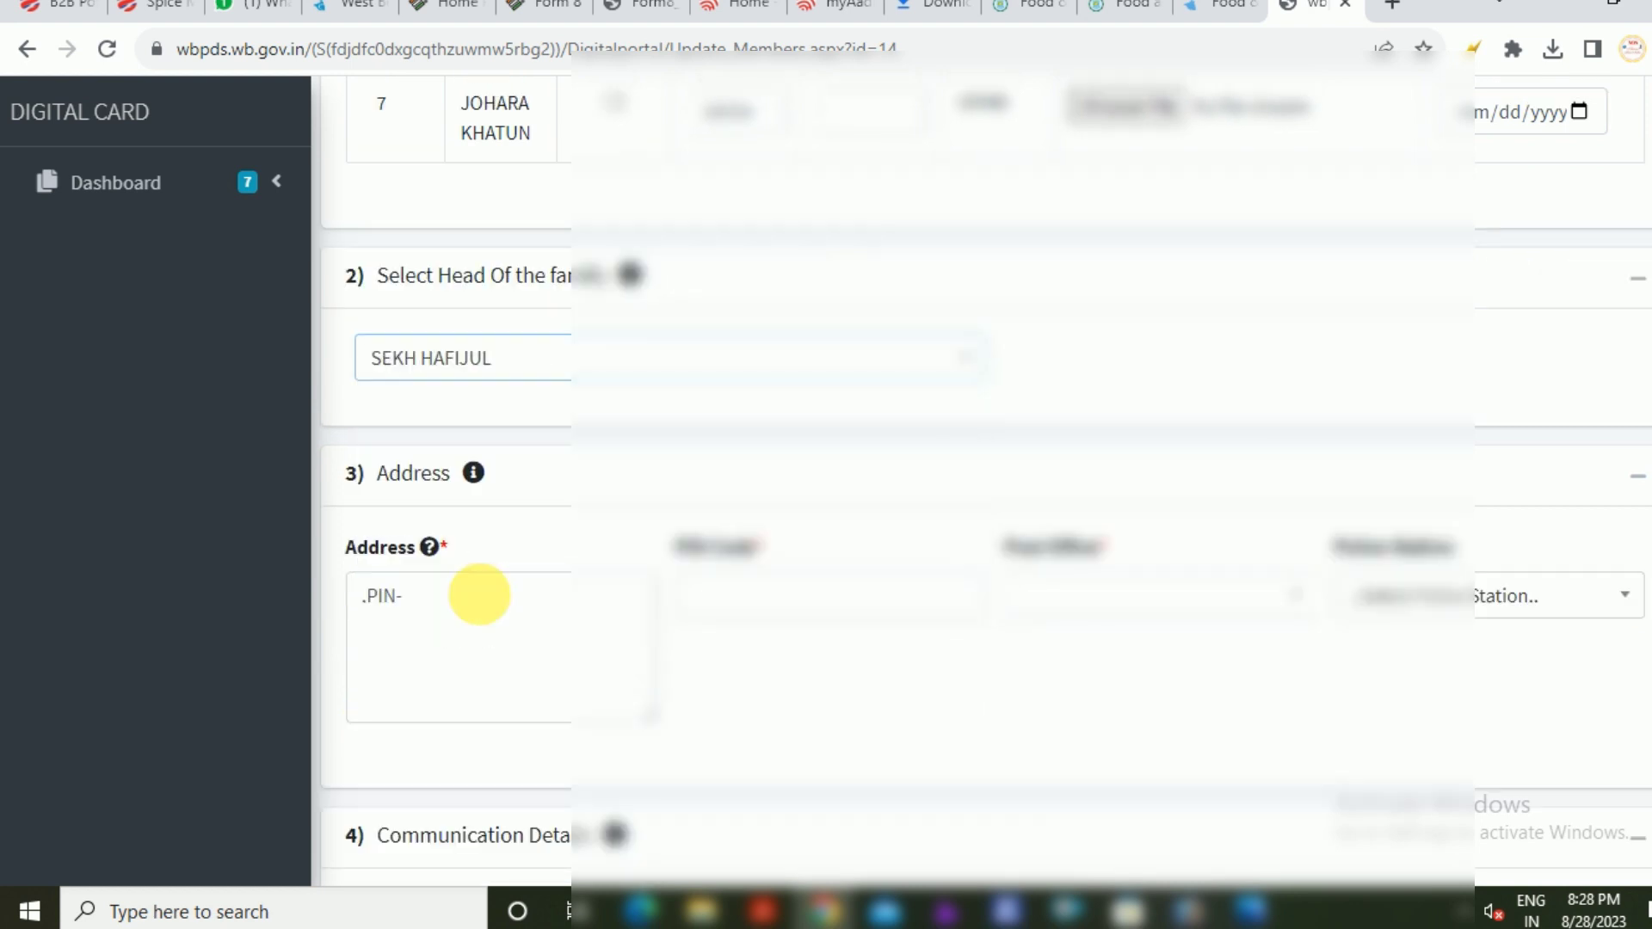
pyautogui.scroll(-1, 506, 502)
pyautogui.moveTo(506, 502); pyautogui.dragTo(269, 479)
pyautogui.press('BackSpace')
pyautogui.write('CHANDIPUR')
pyautogui.press('Tab')
pyautogui.write('743502')
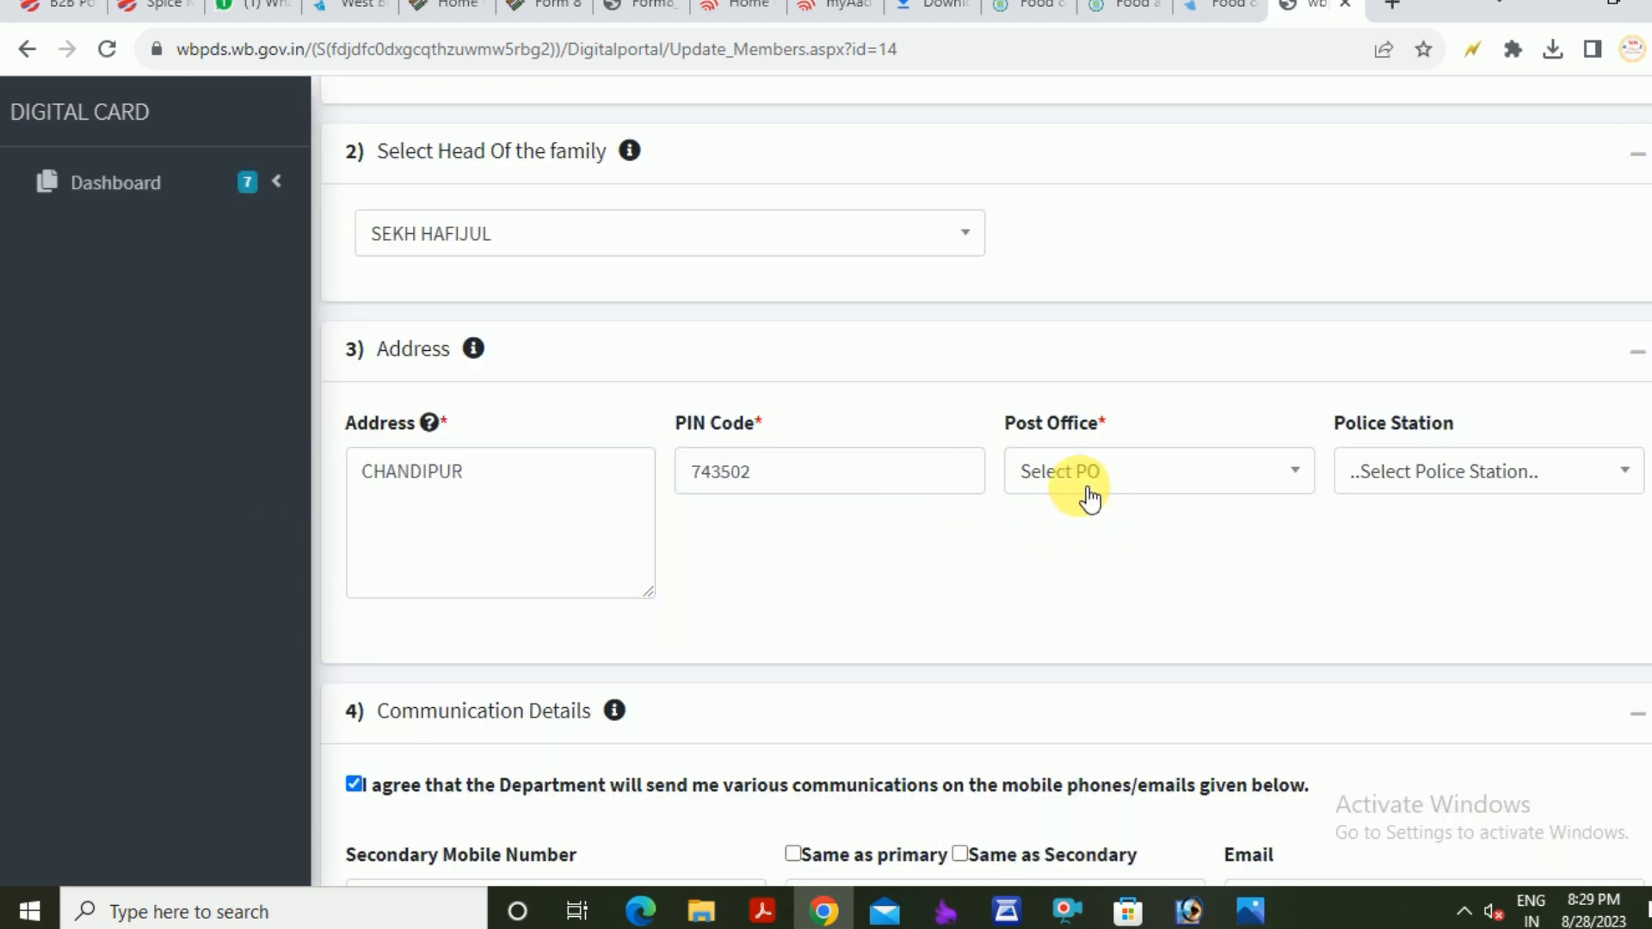
# Choose Ghoshpur as the post office and BHANGORE as the police station
pyautogui.click(1088, 490)
pyautogui.scroll(-5, 1110, 645)
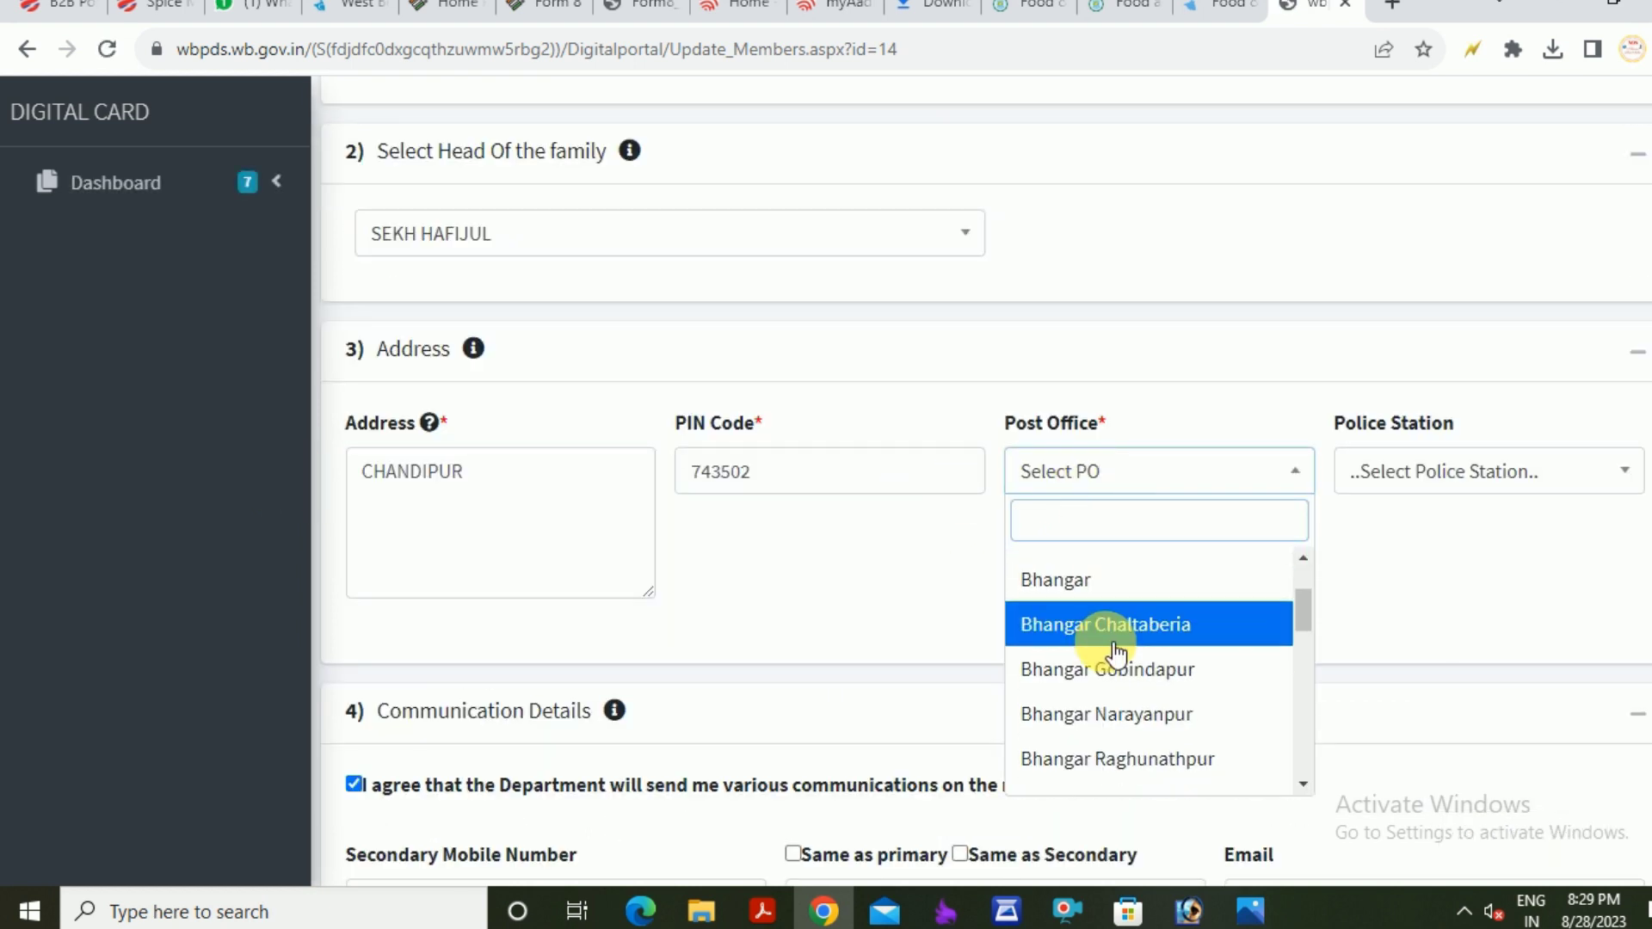
pyautogui.scroll(-3, 1113, 671)
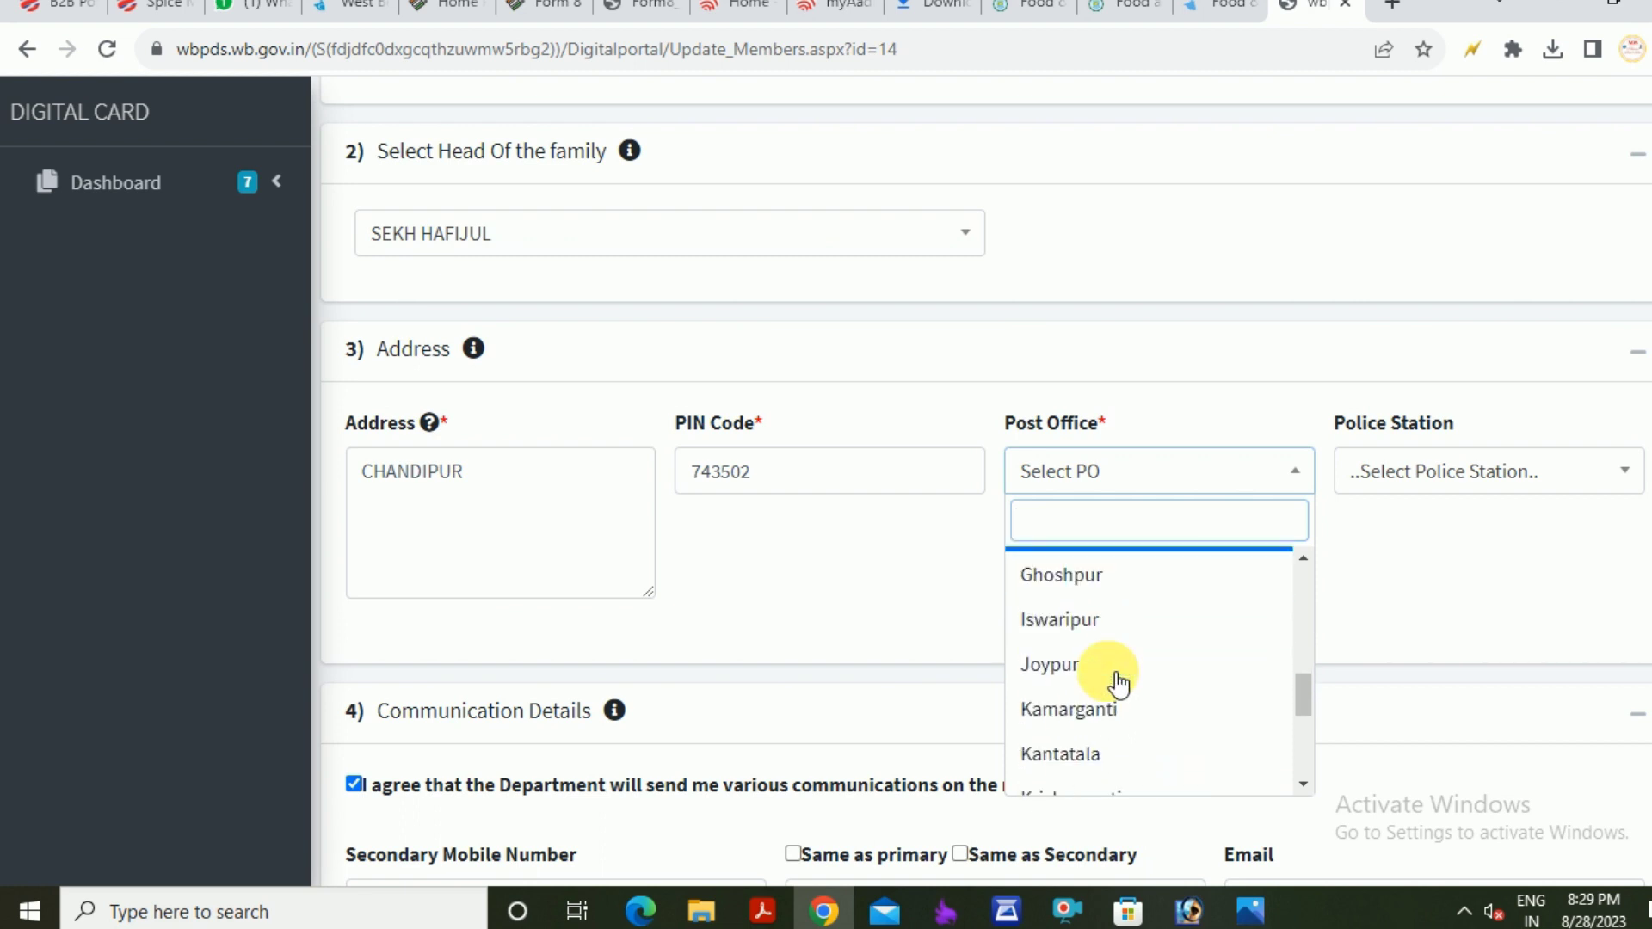
pyautogui.click(1069, 575)
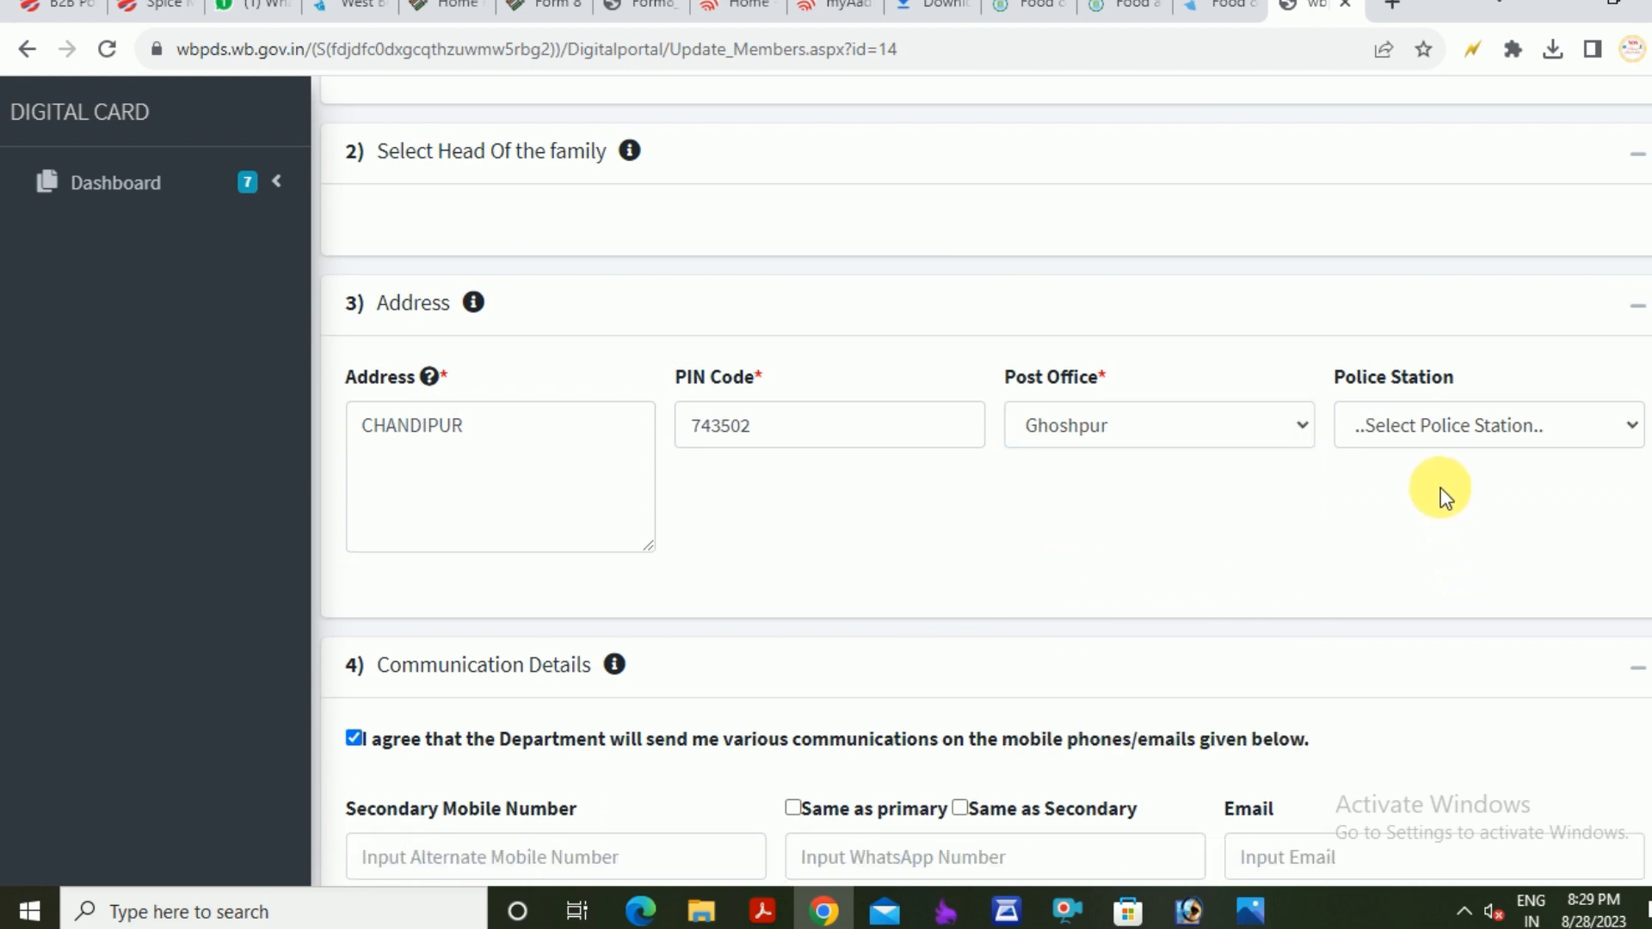
pyautogui.click(1432, 426)
pyautogui.scroll(-6, 1447, 676)
pyautogui.scroll(6, 1447, 676)
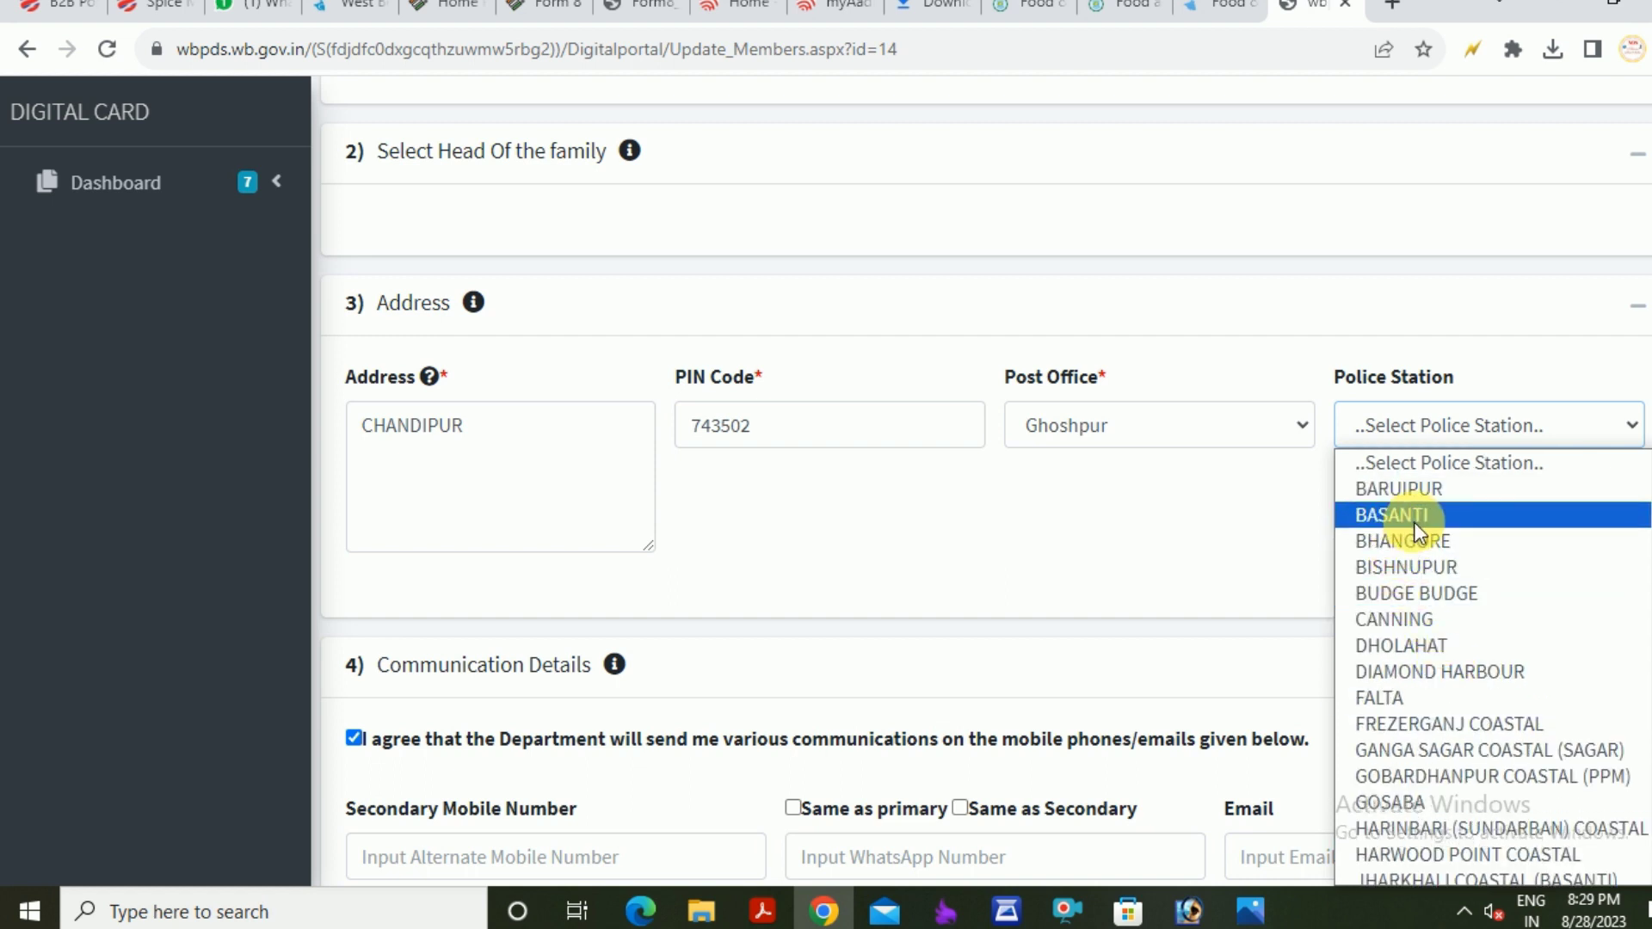
pyautogui.scroll(-6, 1478, 673)
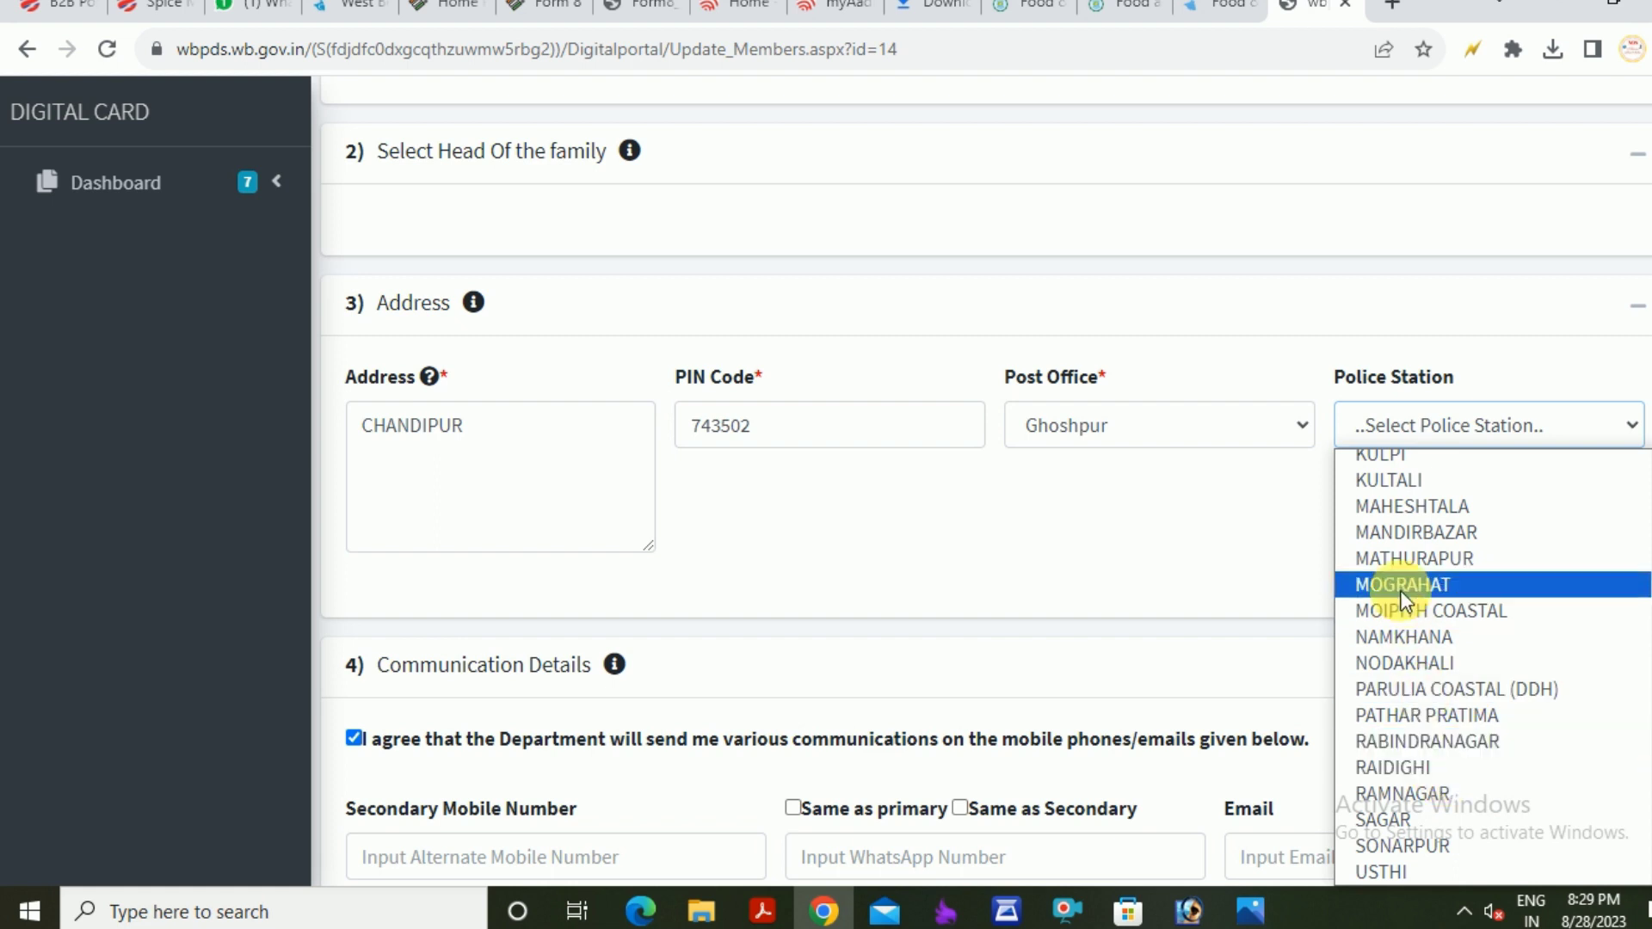
pyautogui.scroll(6, 1401, 597)
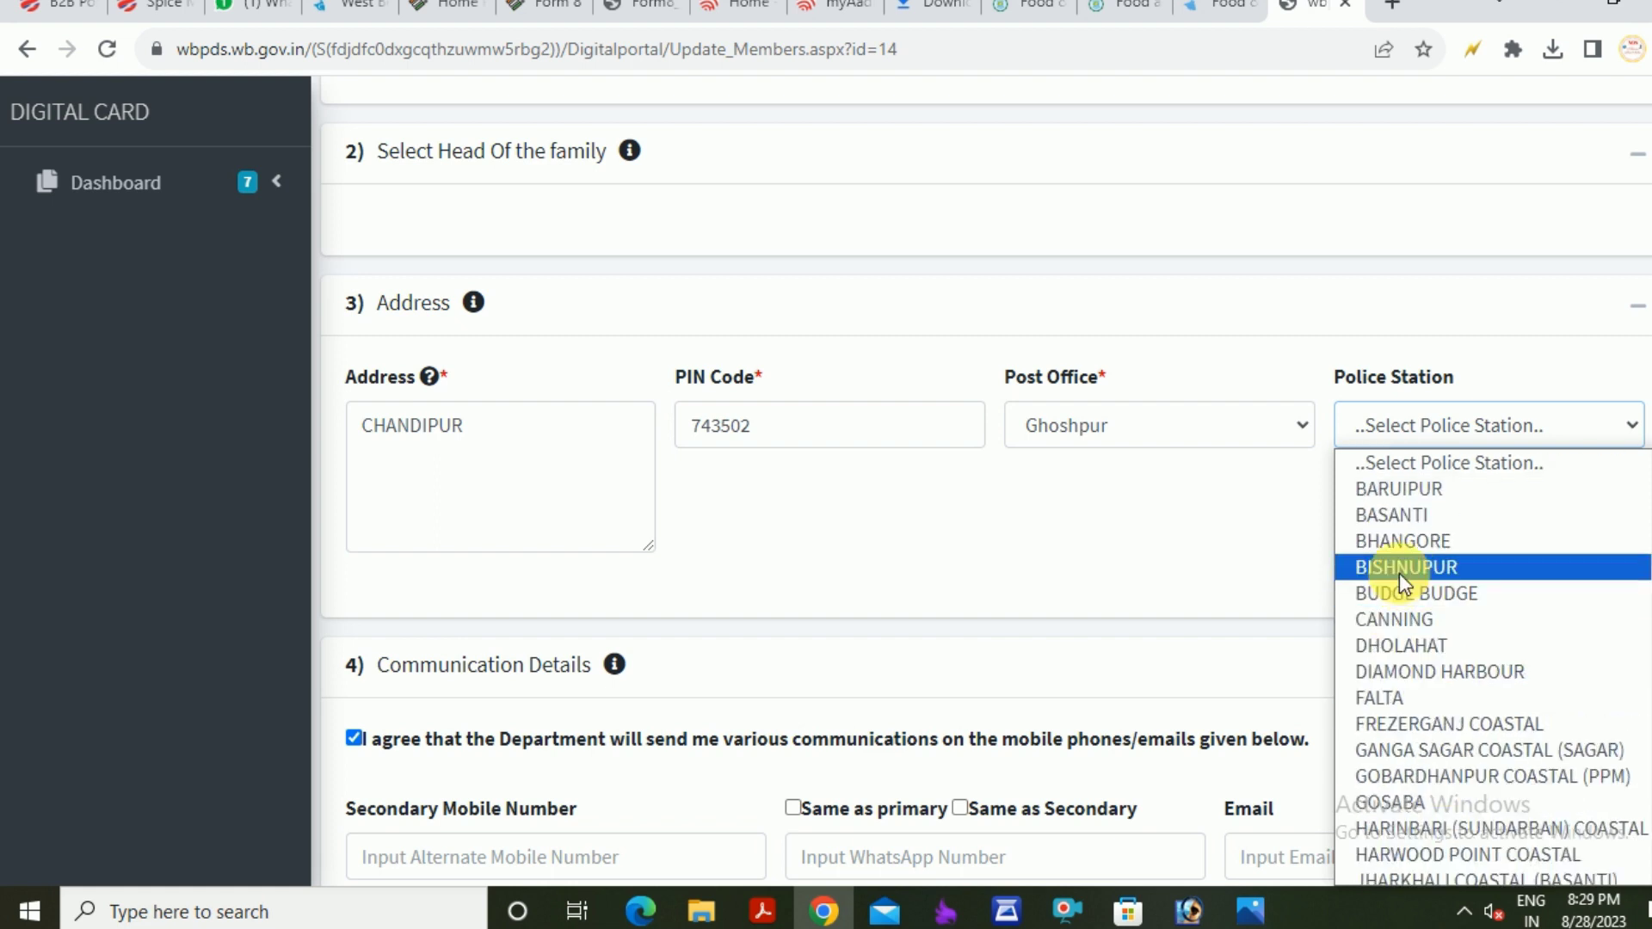
pyautogui.click(1428, 540)
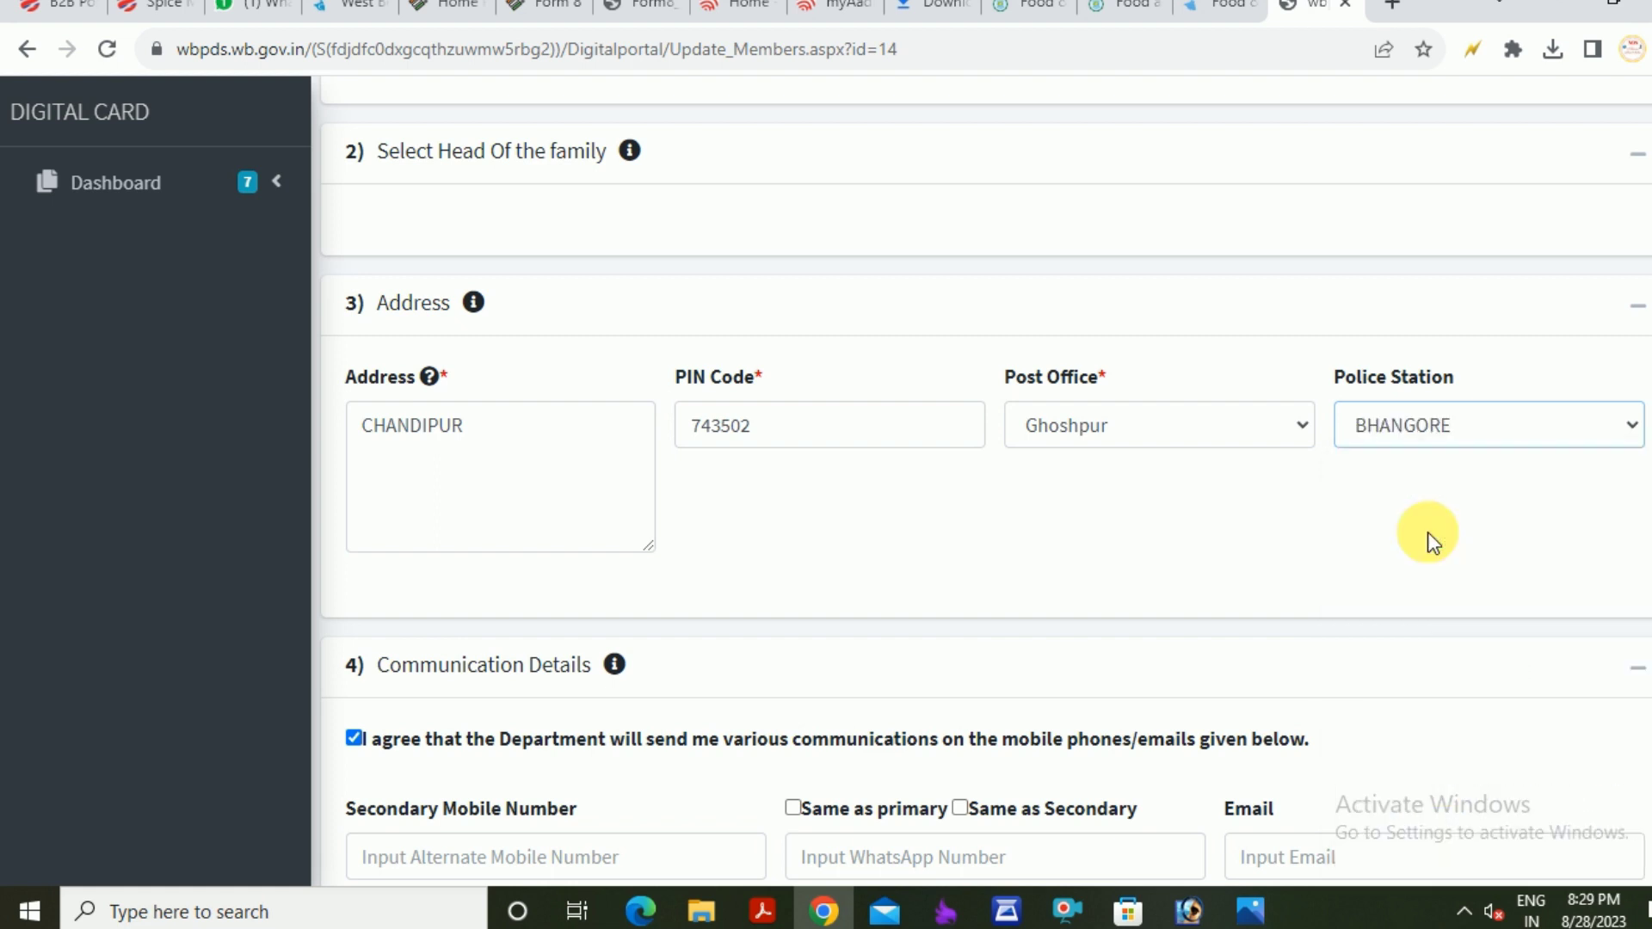
pyautogui.click(1334, 535)
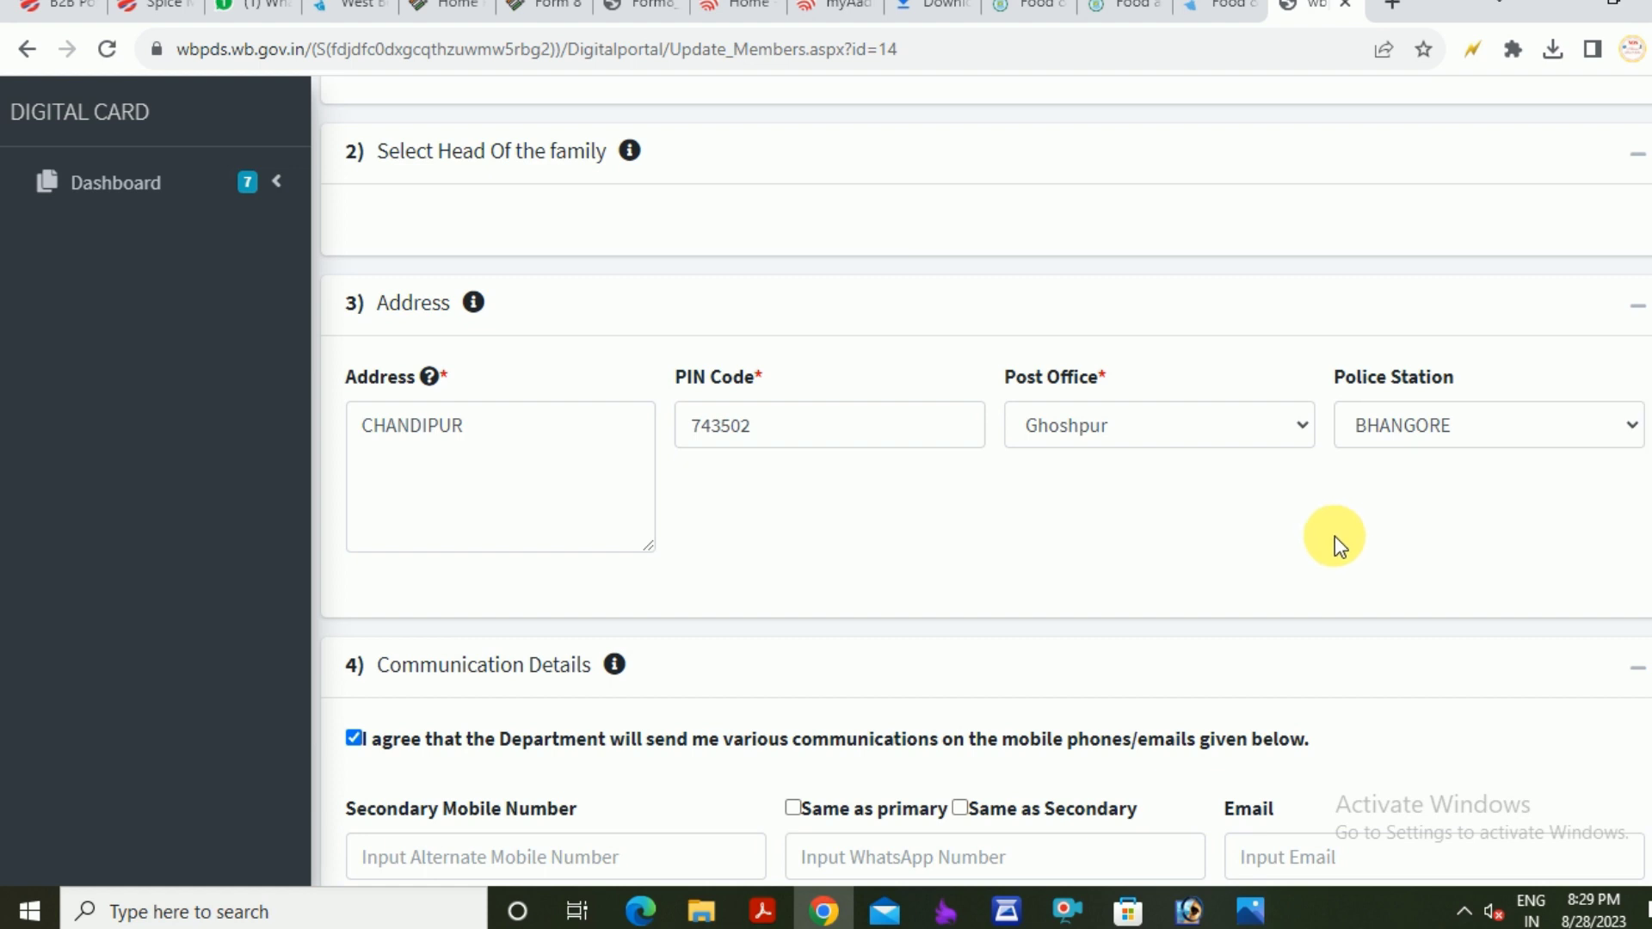
pyautogui.scroll(-1, 1329, 535)
# Use the primary number for WhatsApp, accept the no-further-changes warning, and submit the details
pyautogui.scroll(-1, 551, 499)
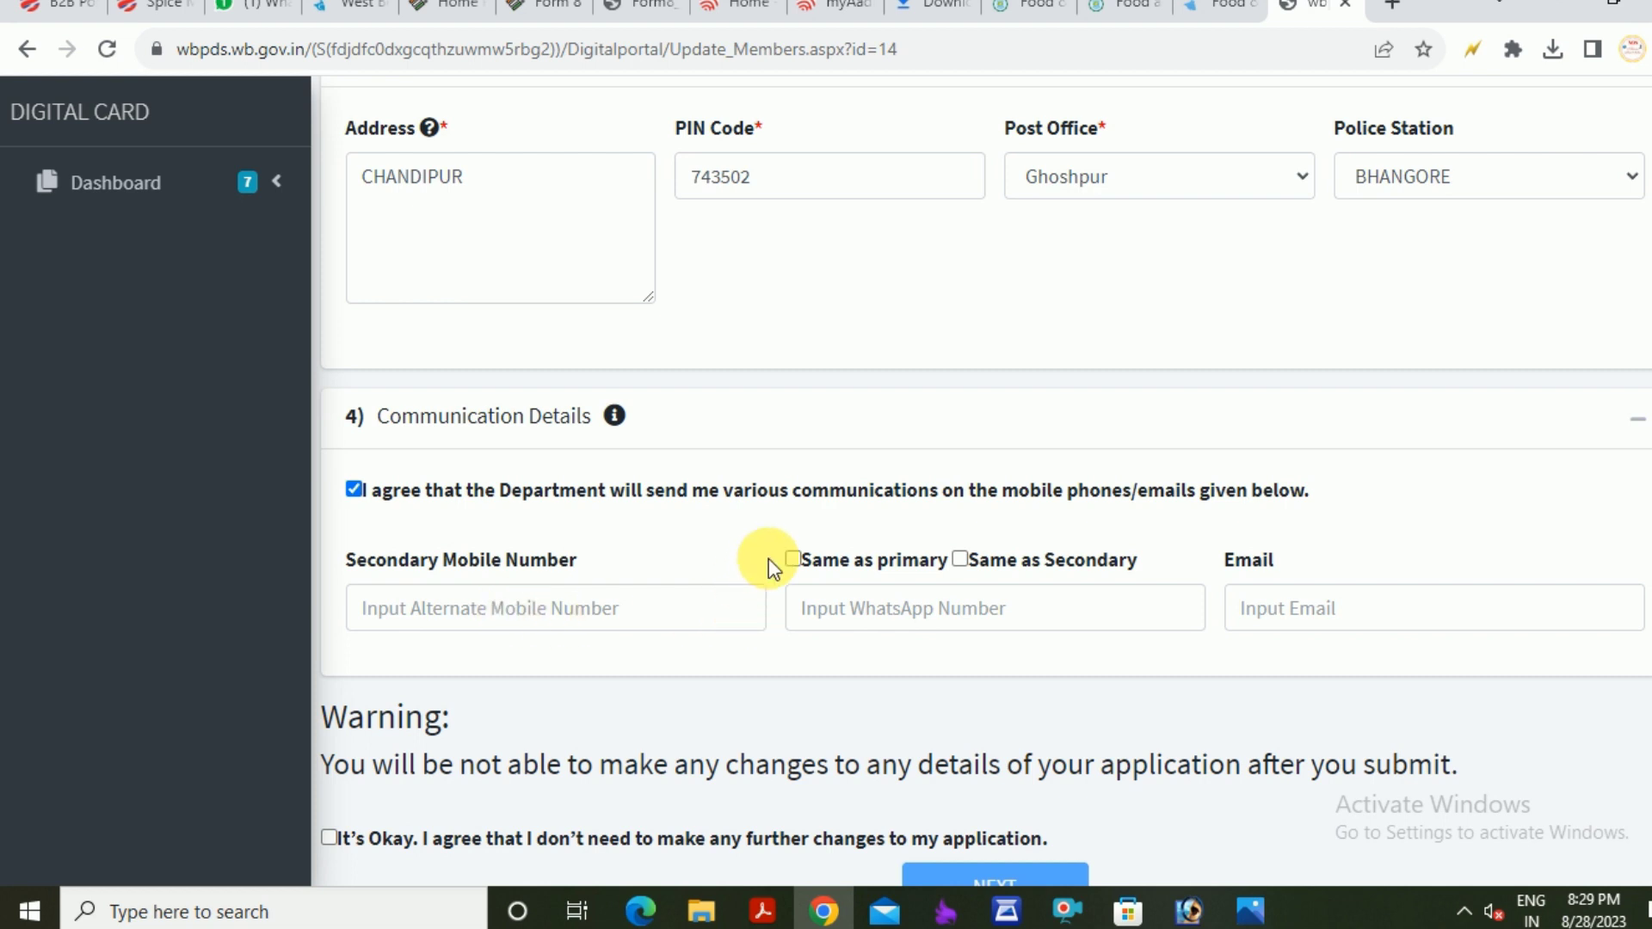
pyautogui.click(790, 560)
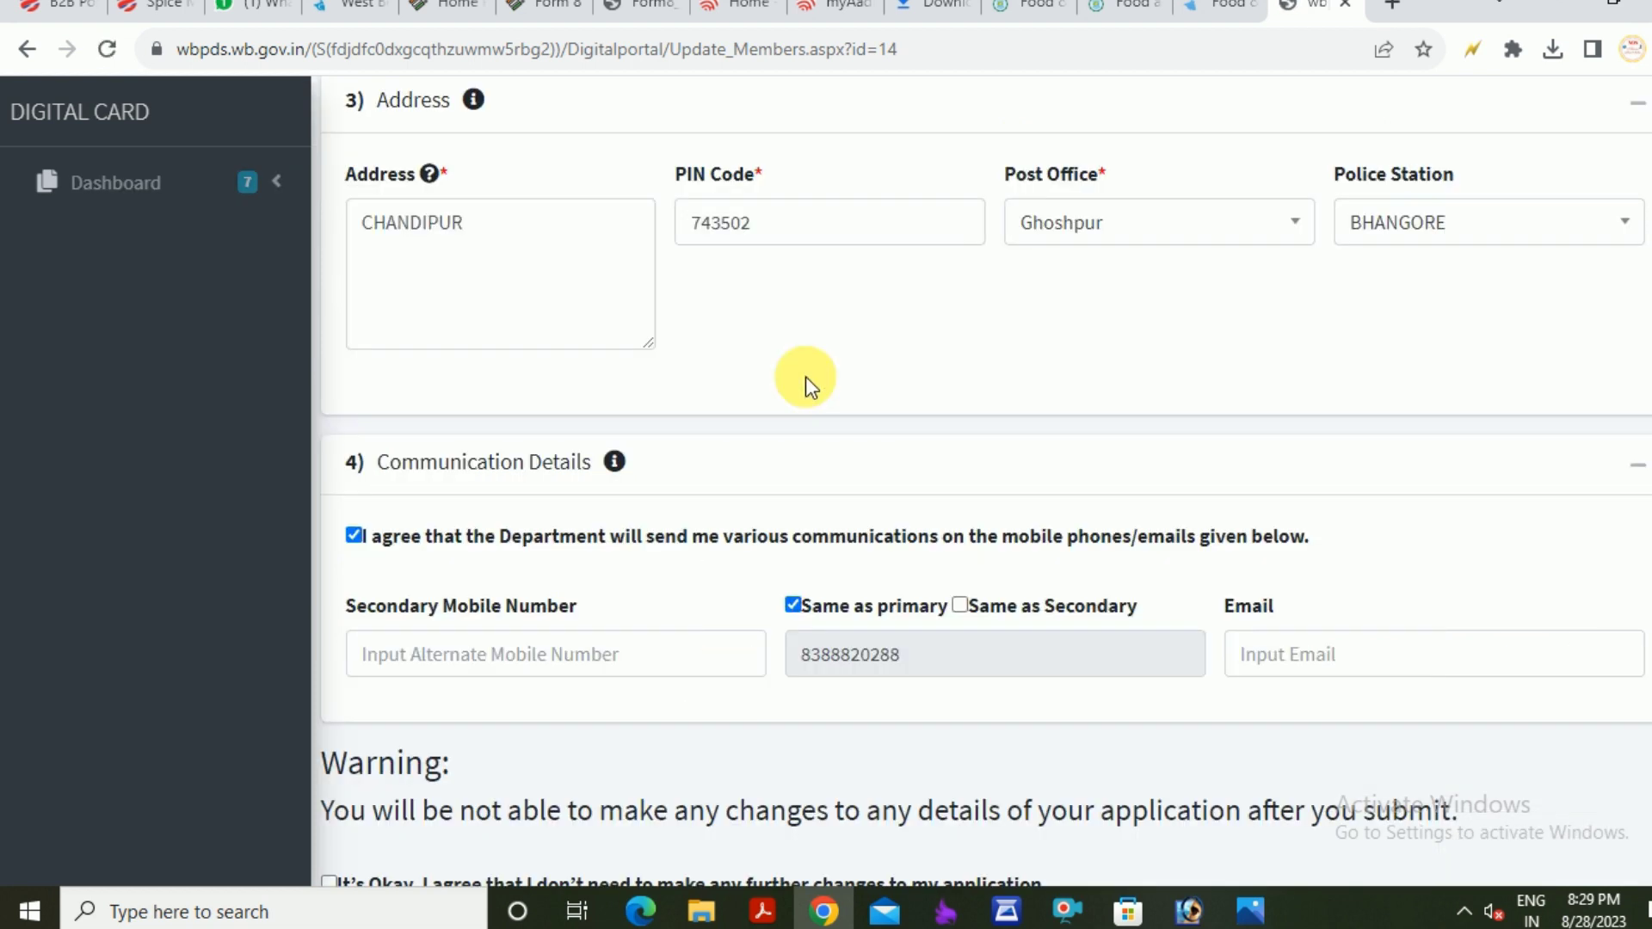
pyautogui.scroll(-2, 805, 375)
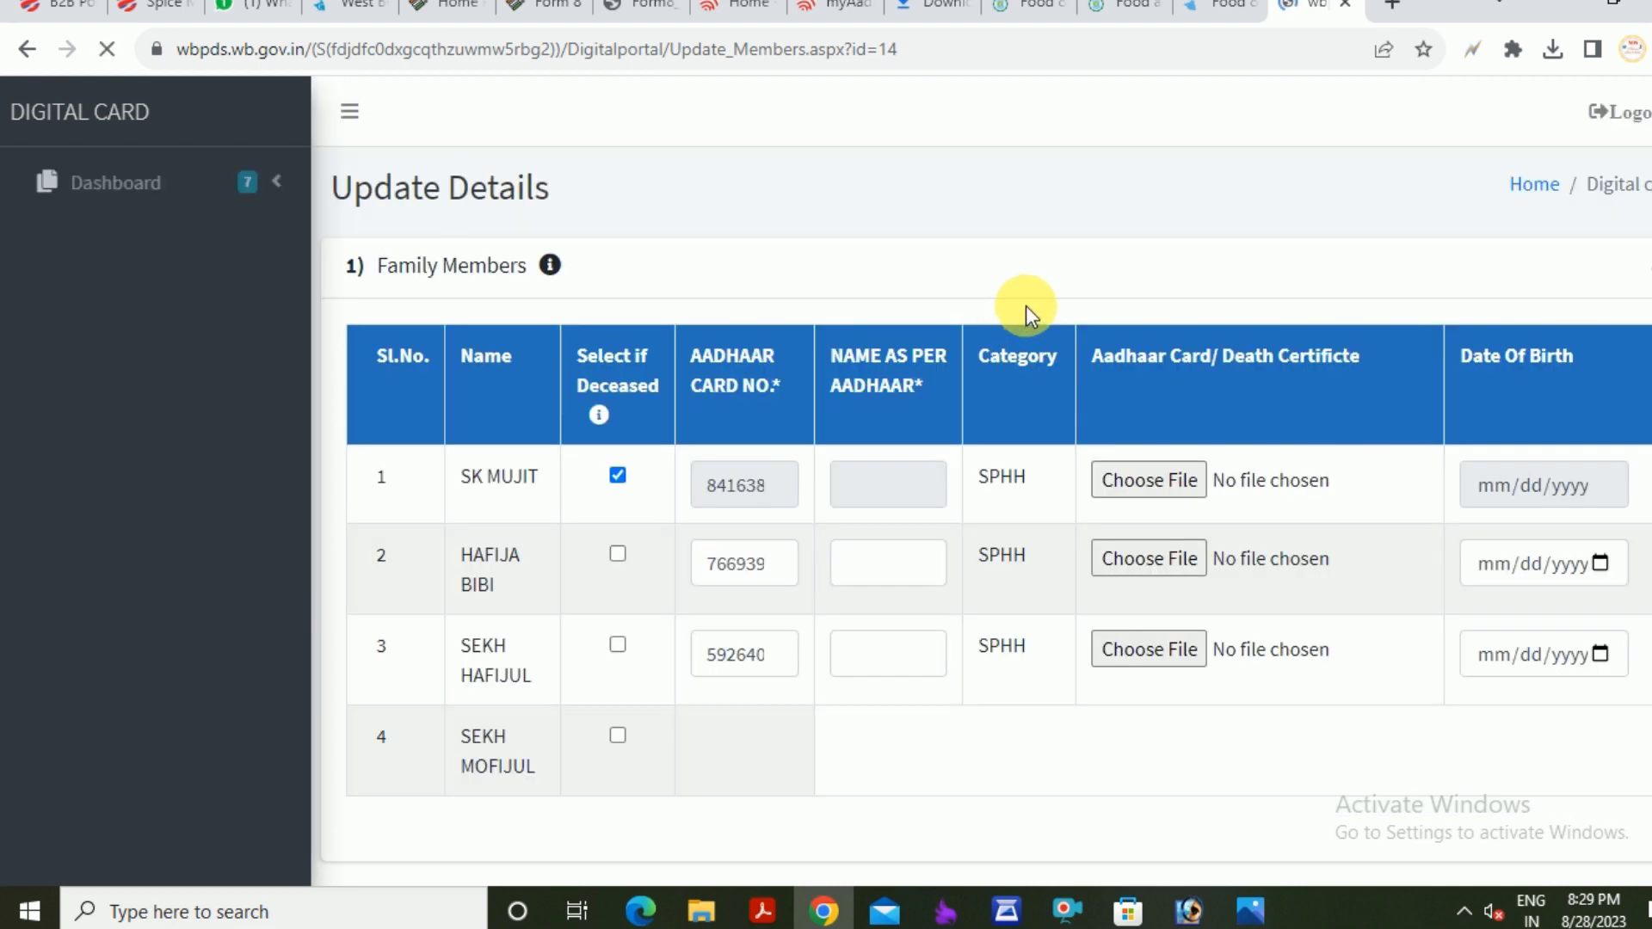
pyautogui.click(966, 763)
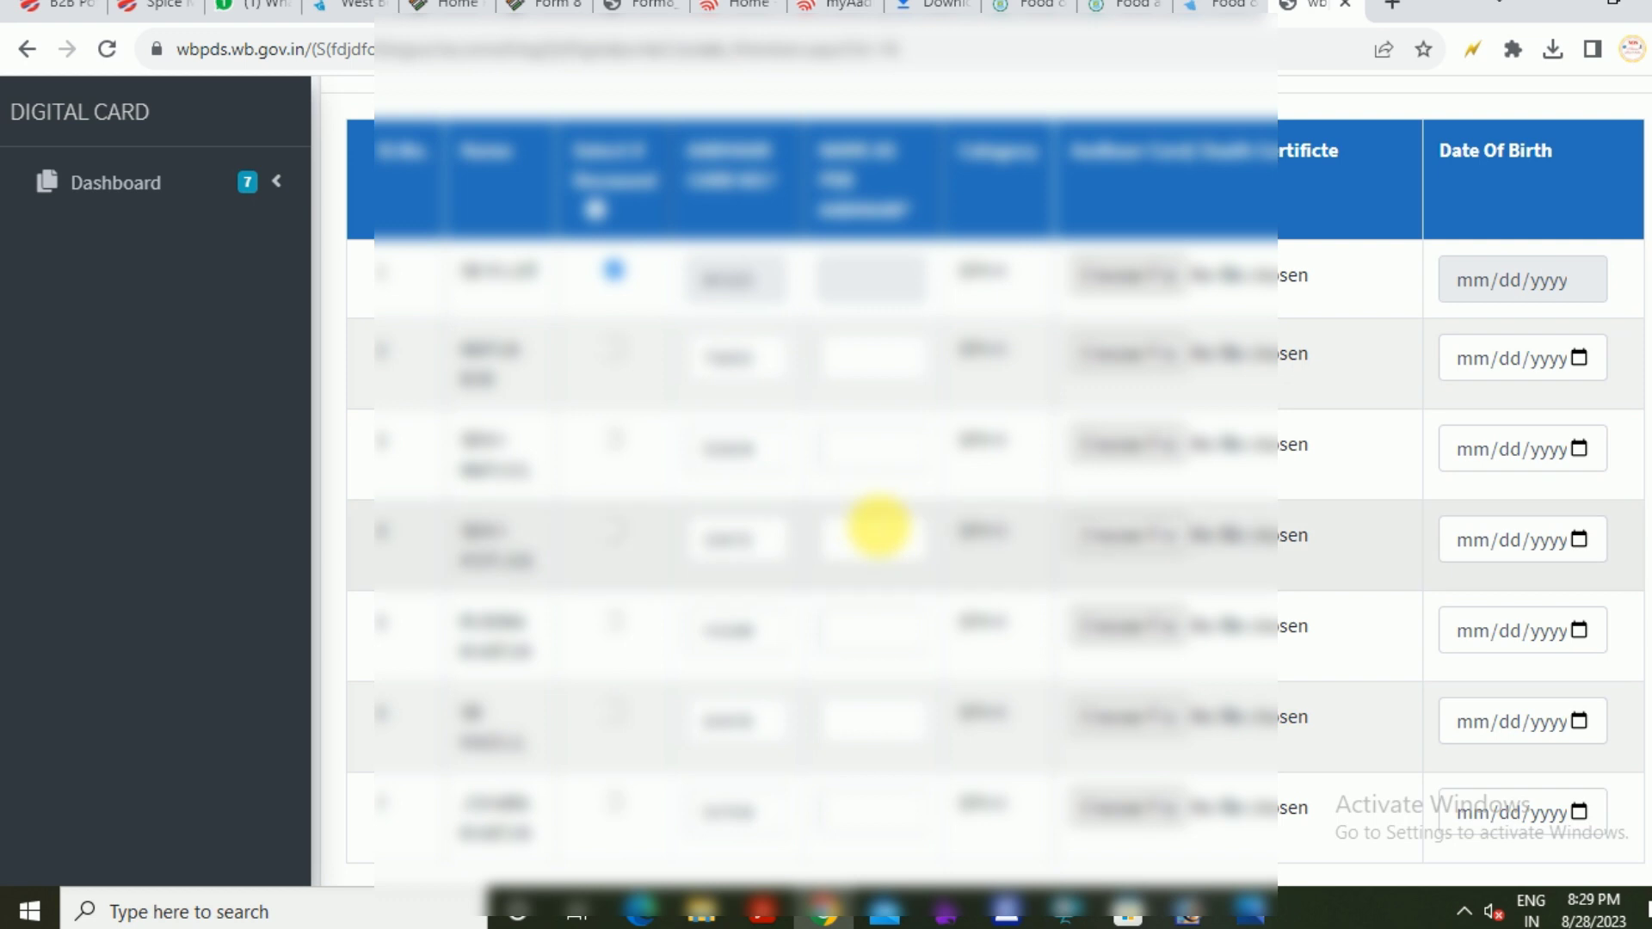
pyautogui.scroll(-15, 878, 524)
pyautogui.click(964, 760)
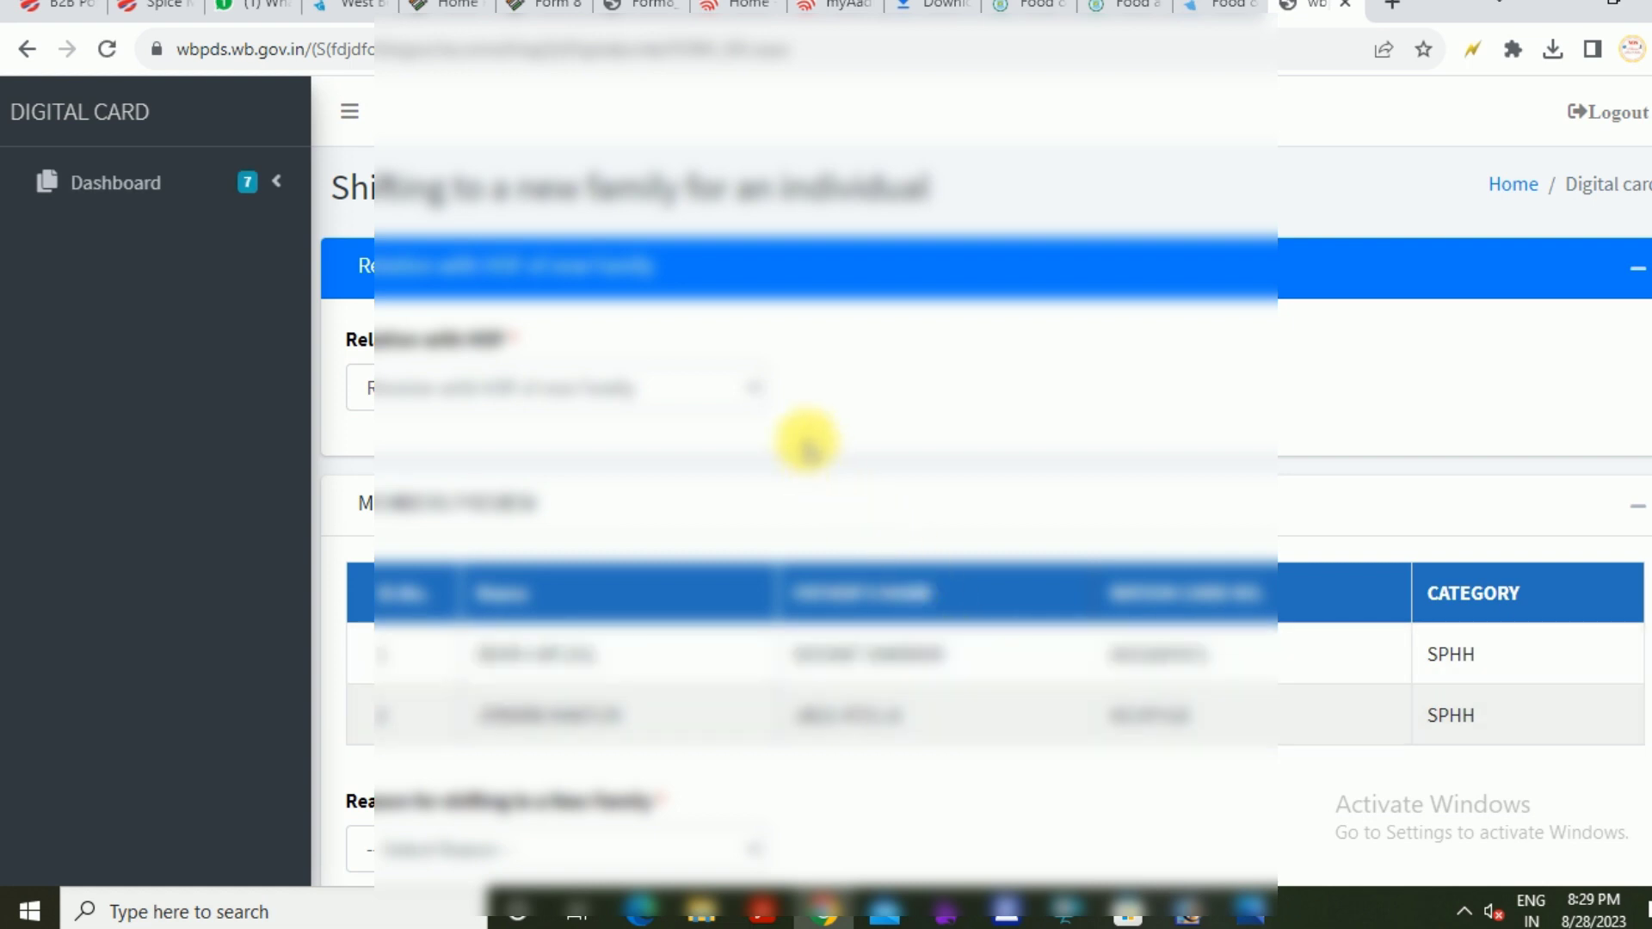
# Choose HUSBAND as the relation with HOF and Marriage as the shifting reason
pyautogui.scroll(-2, 877, 427)
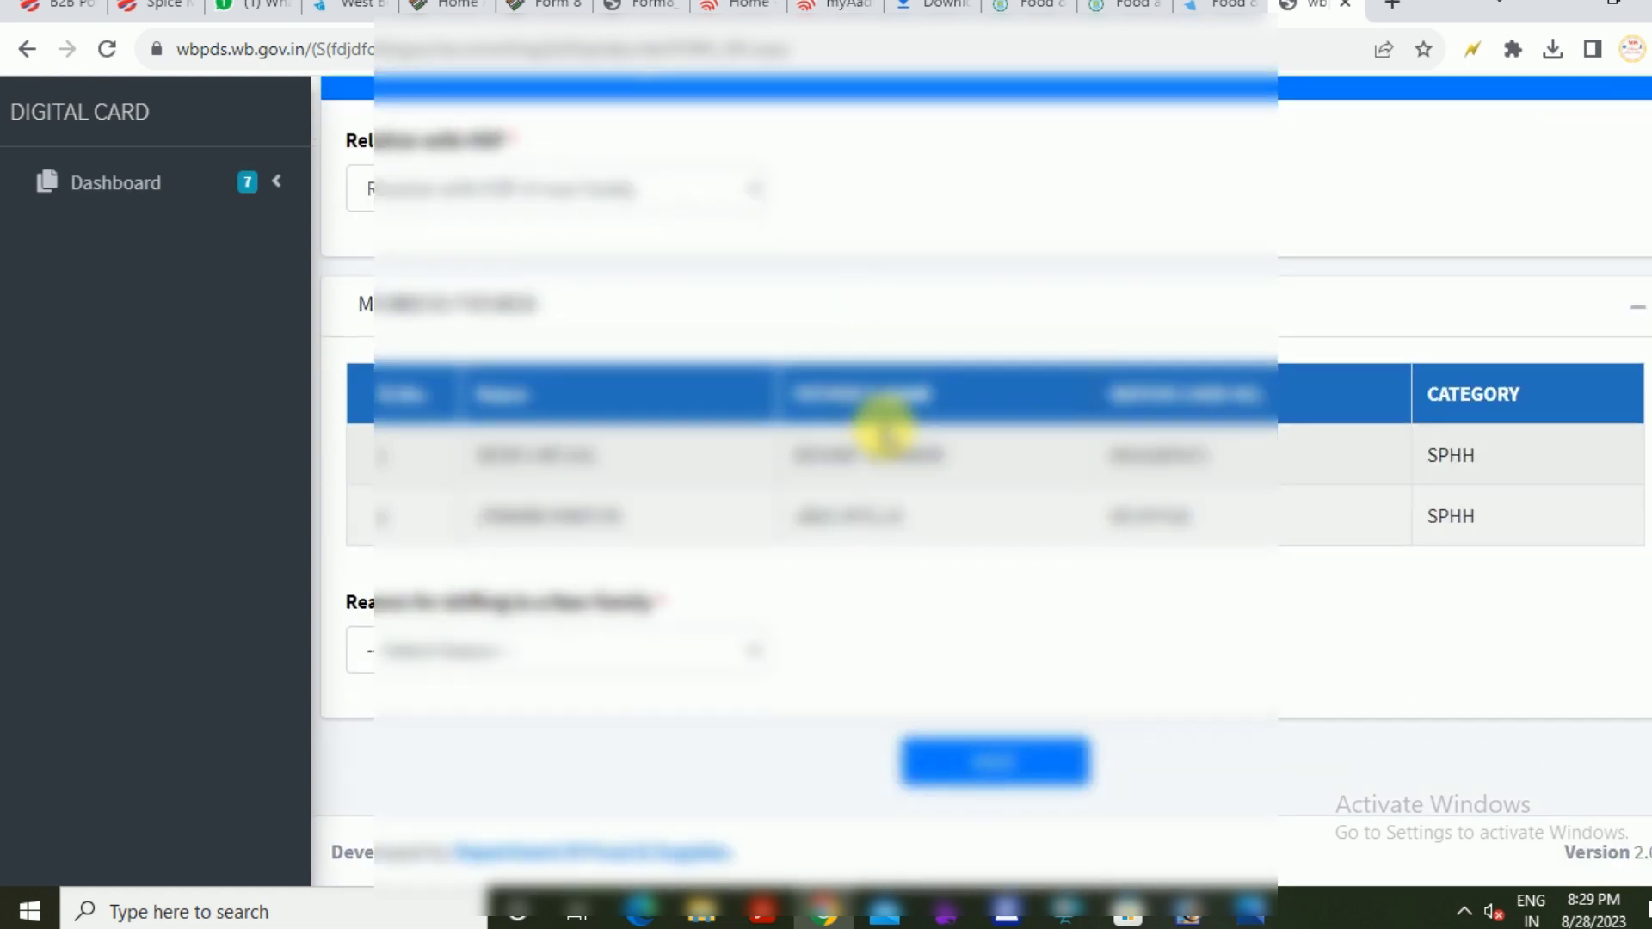
pyautogui.scroll(2, 884, 427)
pyautogui.click(675, 318)
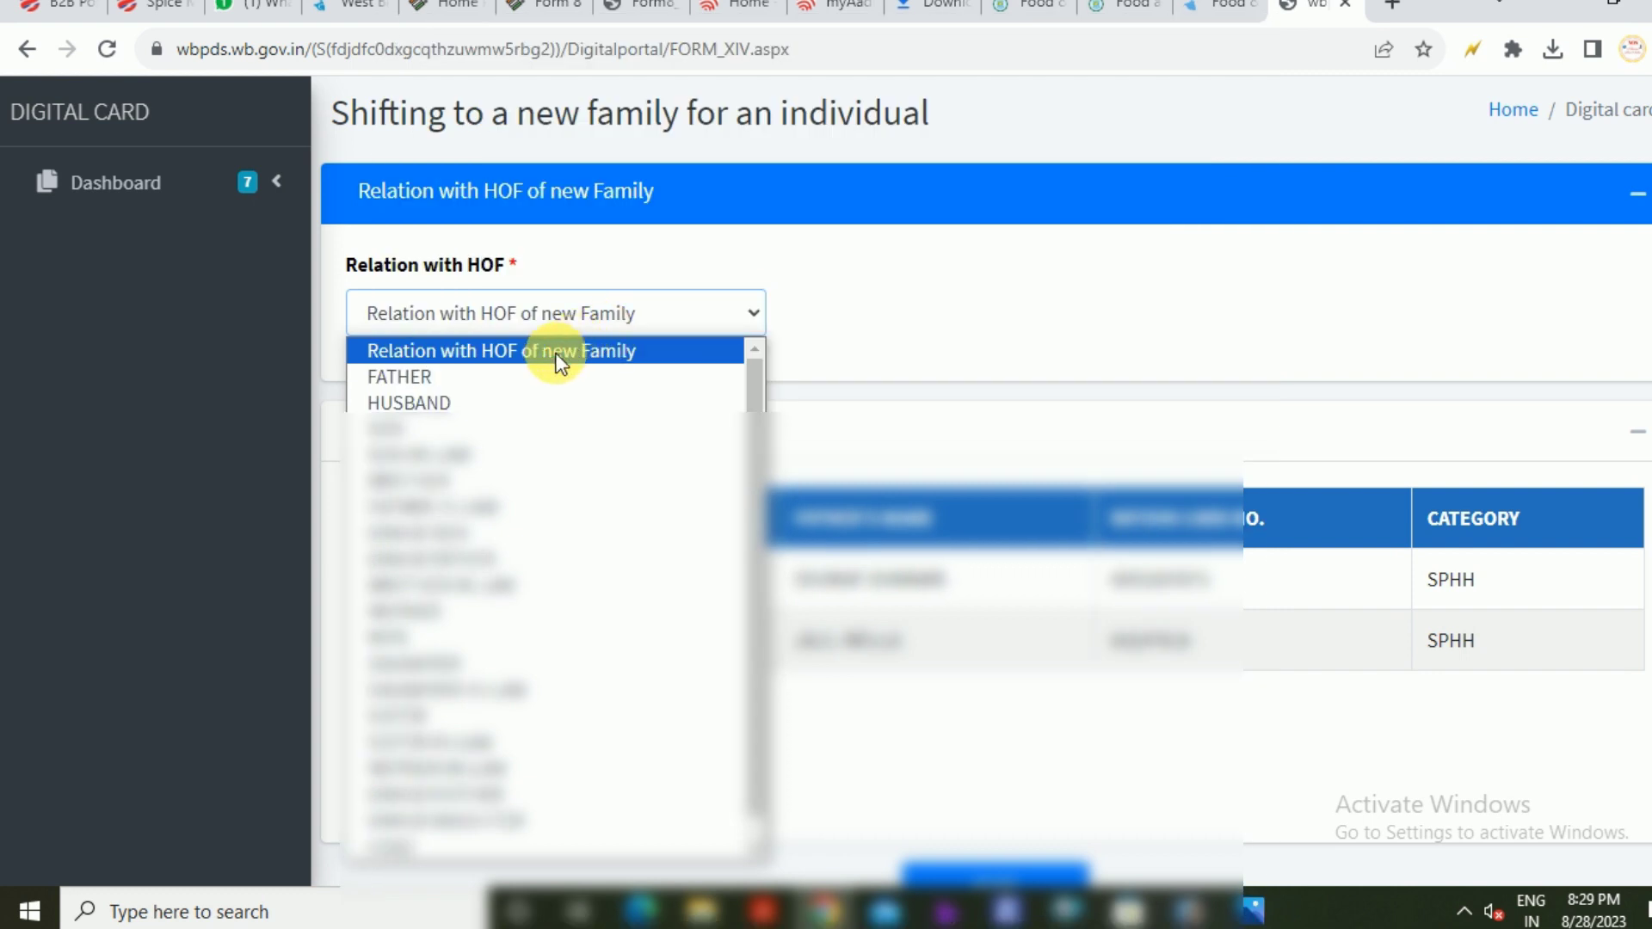
pyautogui.click(473, 401)
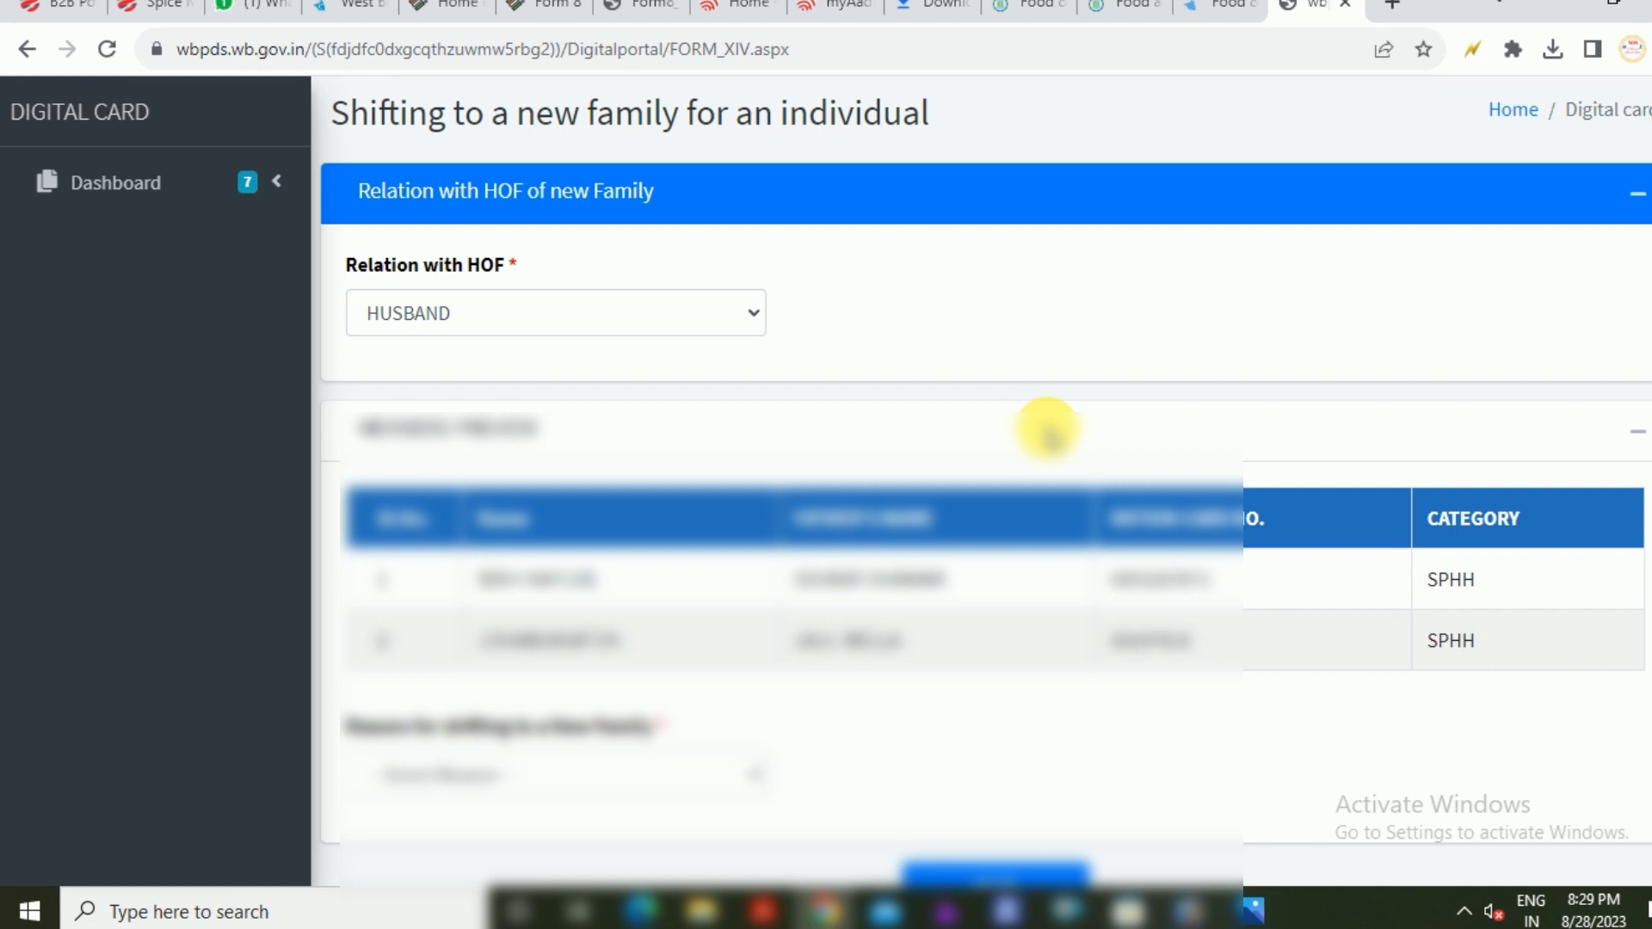
pyautogui.scroll(-2, 1106, 424)
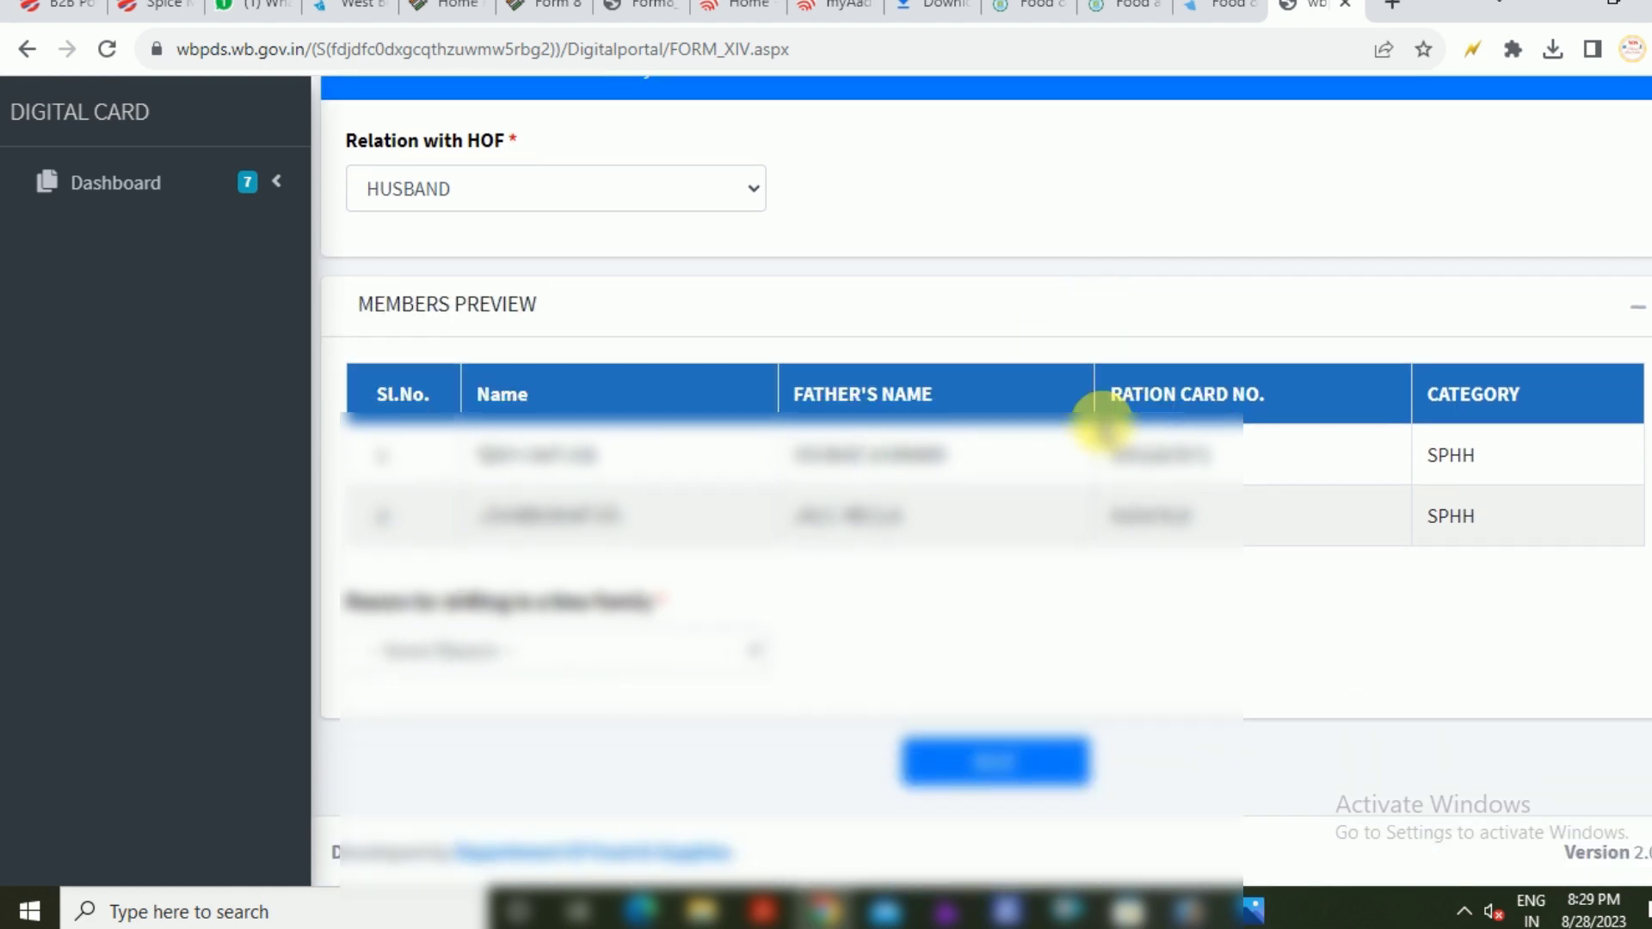
pyautogui.click(626, 649)
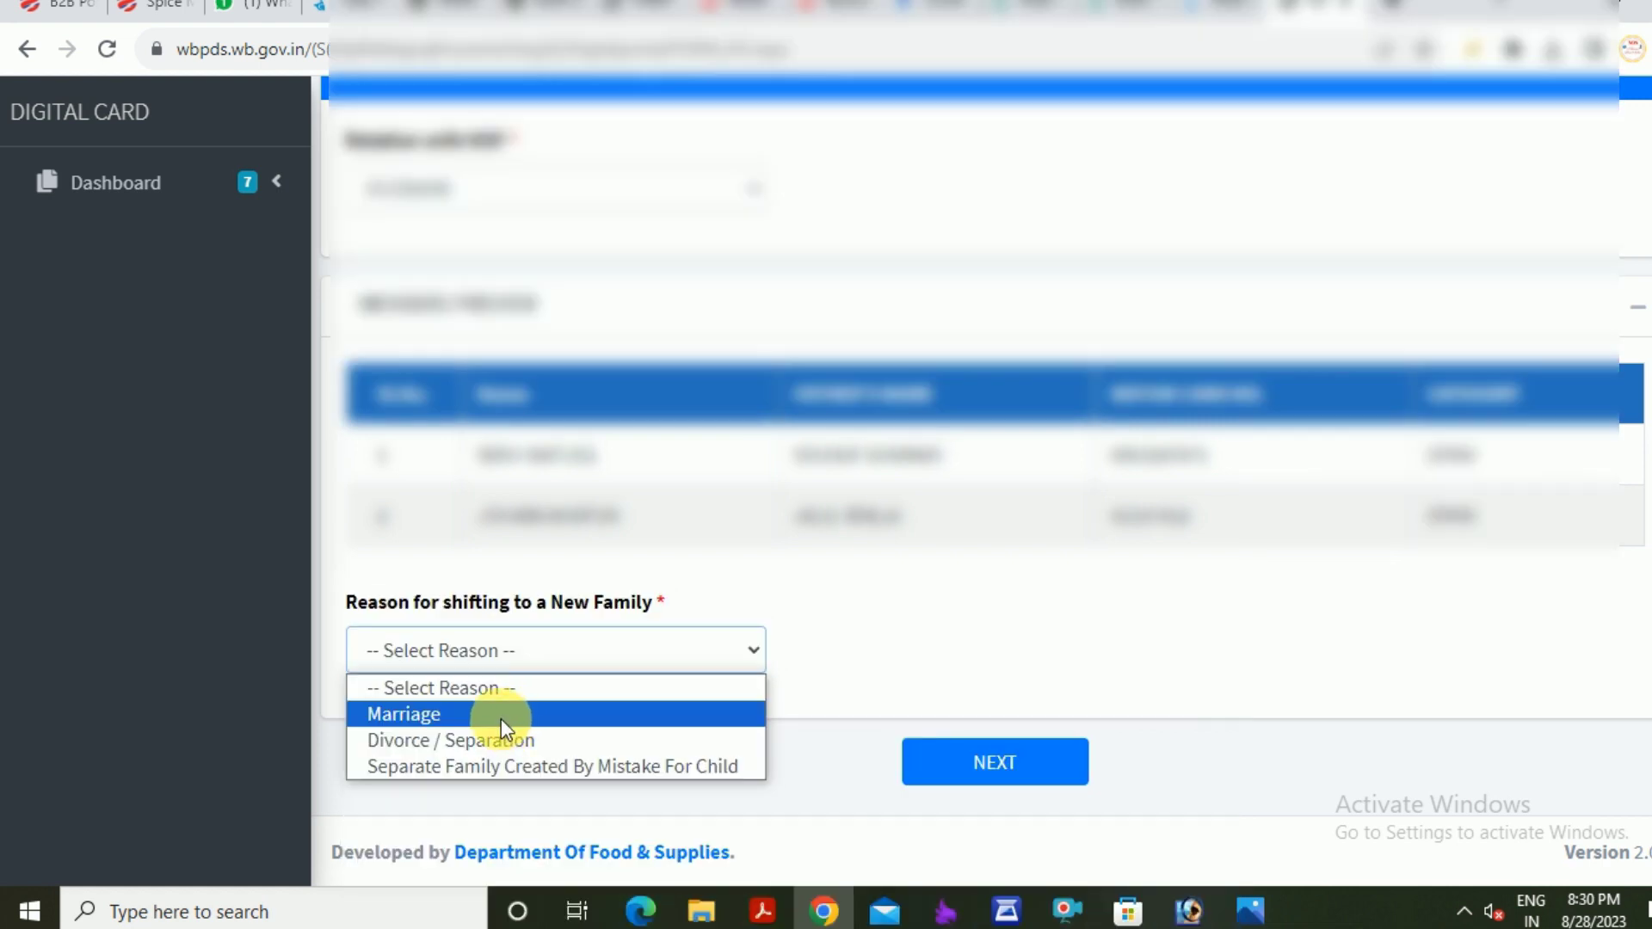
pyautogui.click(503, 720)
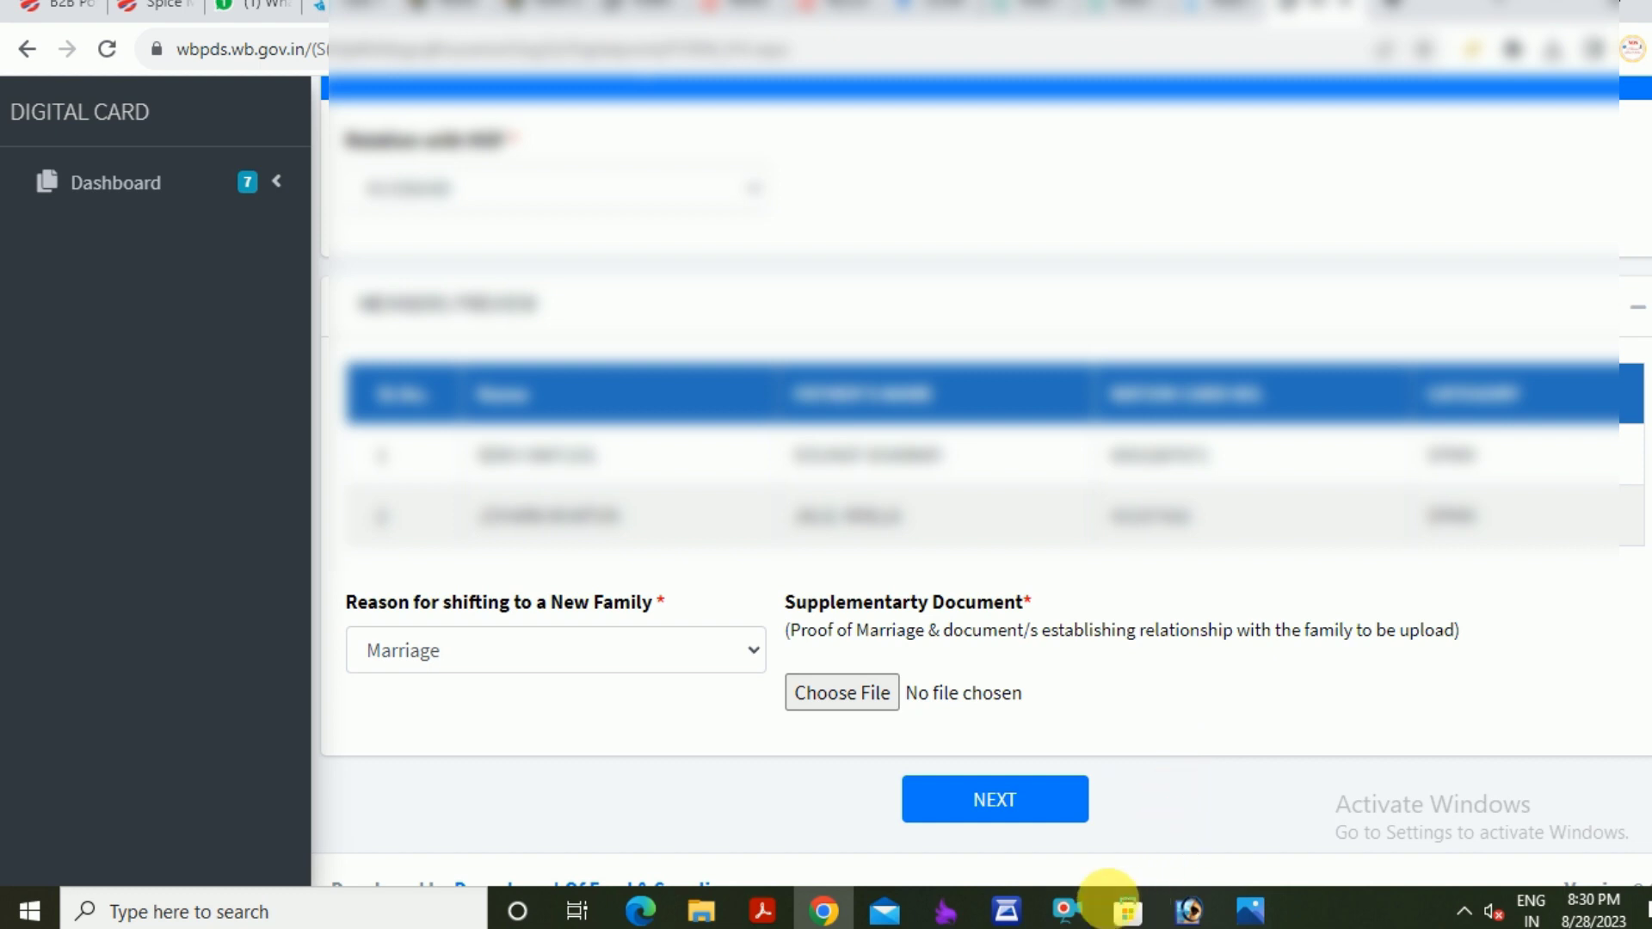
# Launch the camera app from the taskbar to capture the proof-of-marriage document
pyautogui.click(1067, 914)
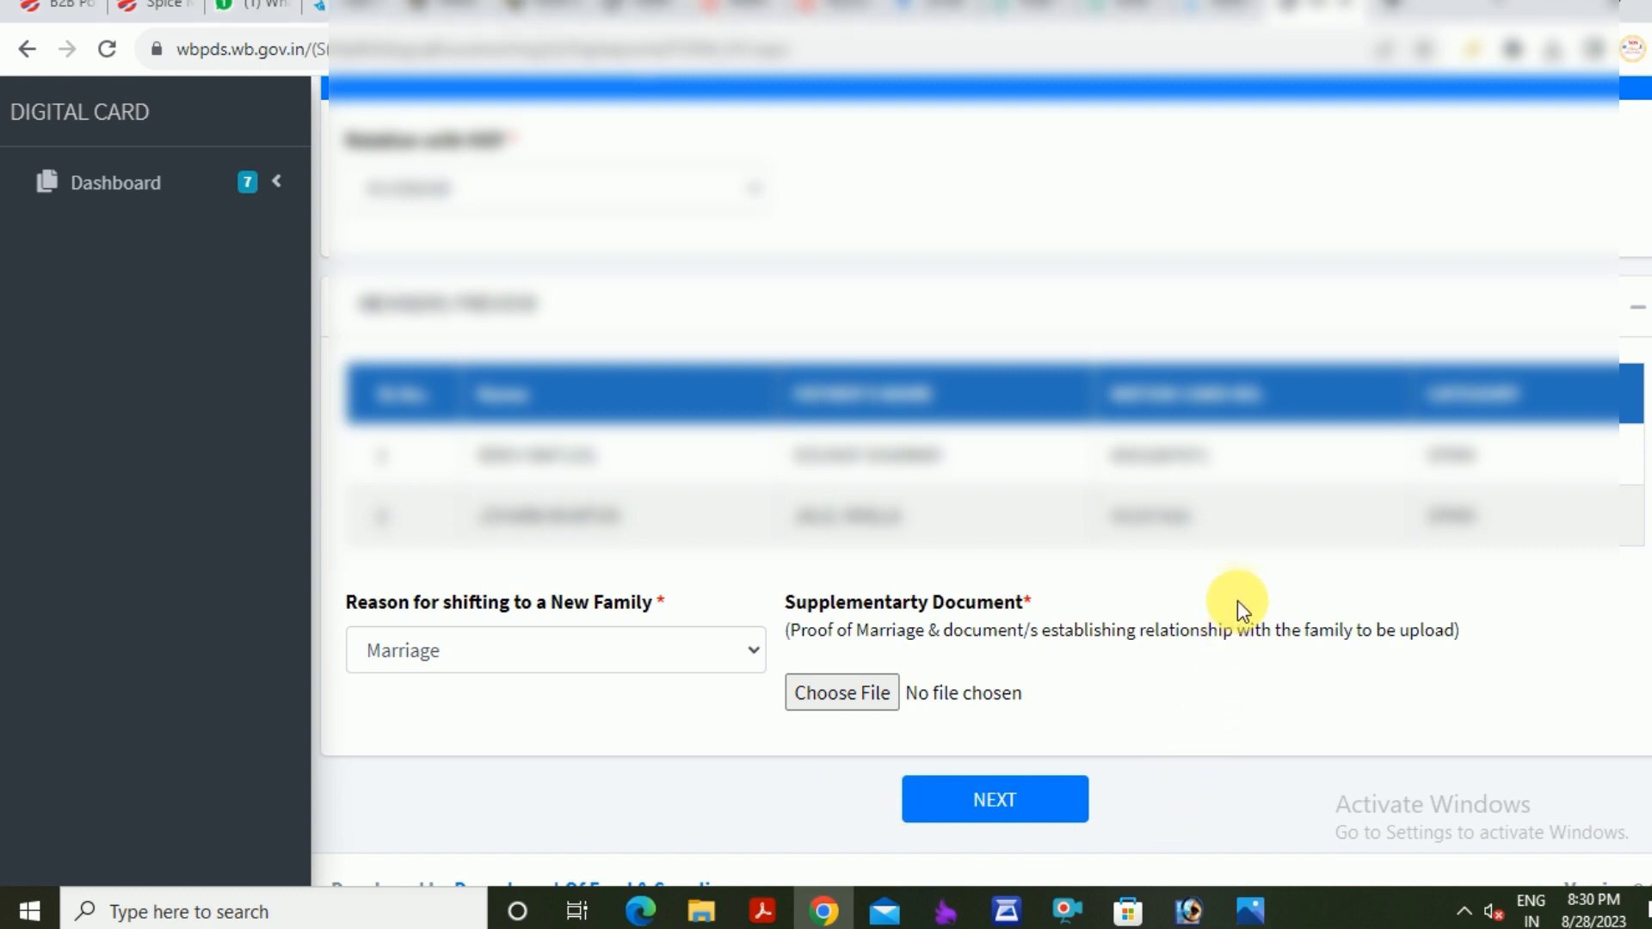
# Scan the proof-of-marriage document with the scanner app and tick the truthfulness declaration
pyautogui.click(1003, 909)
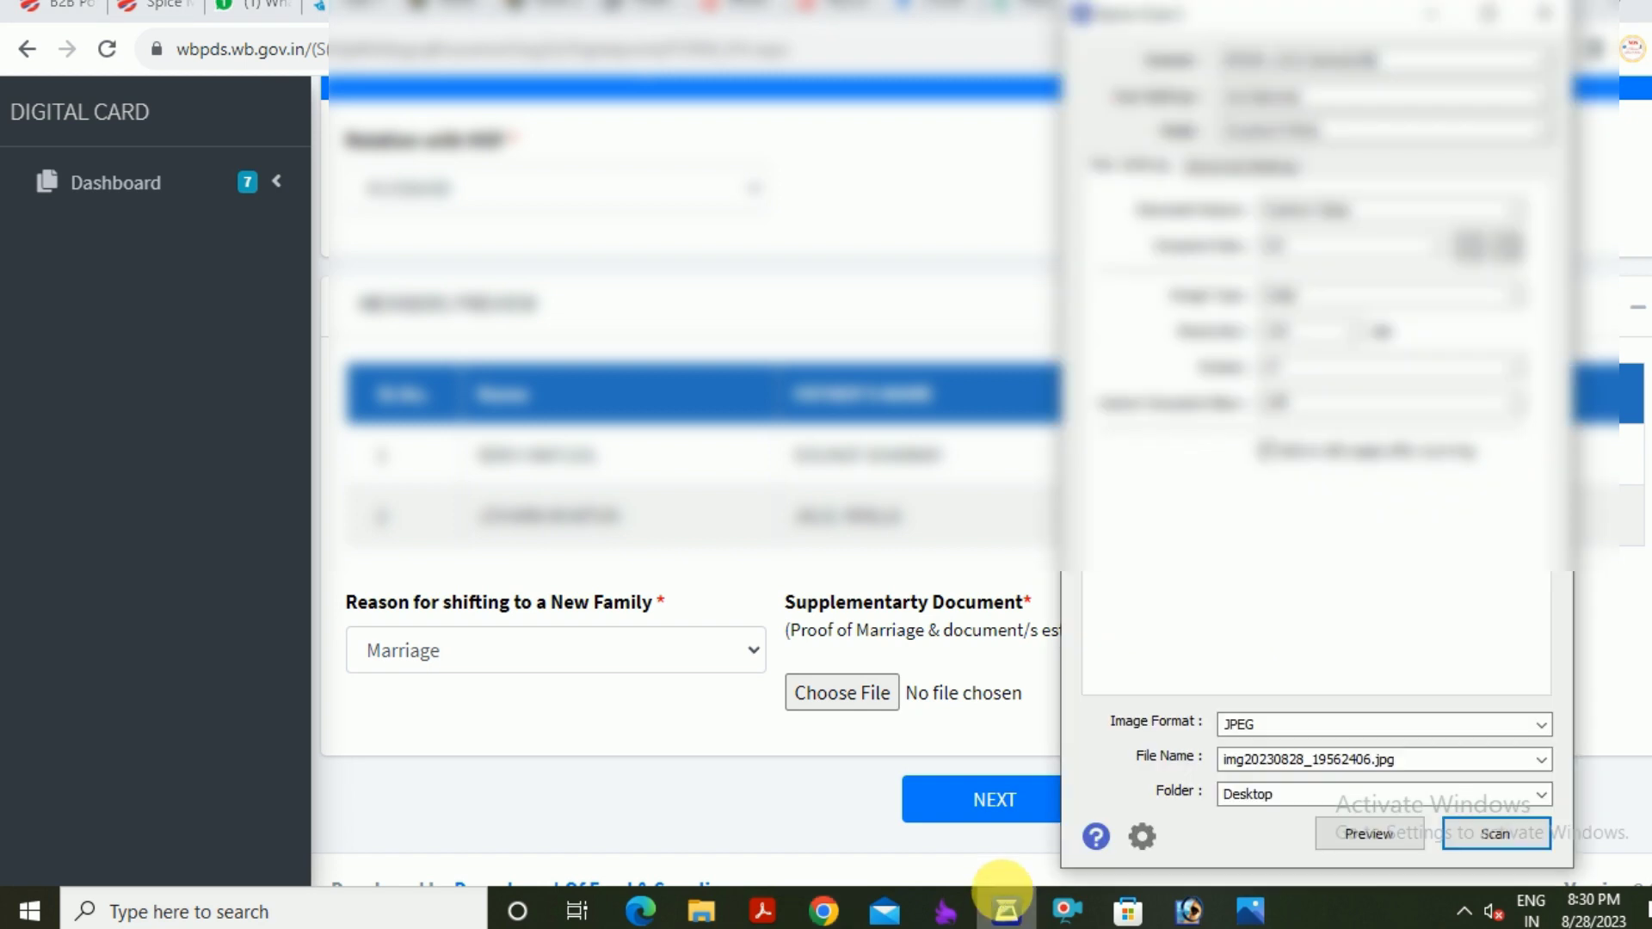
pyautogui.click(1454, 832)
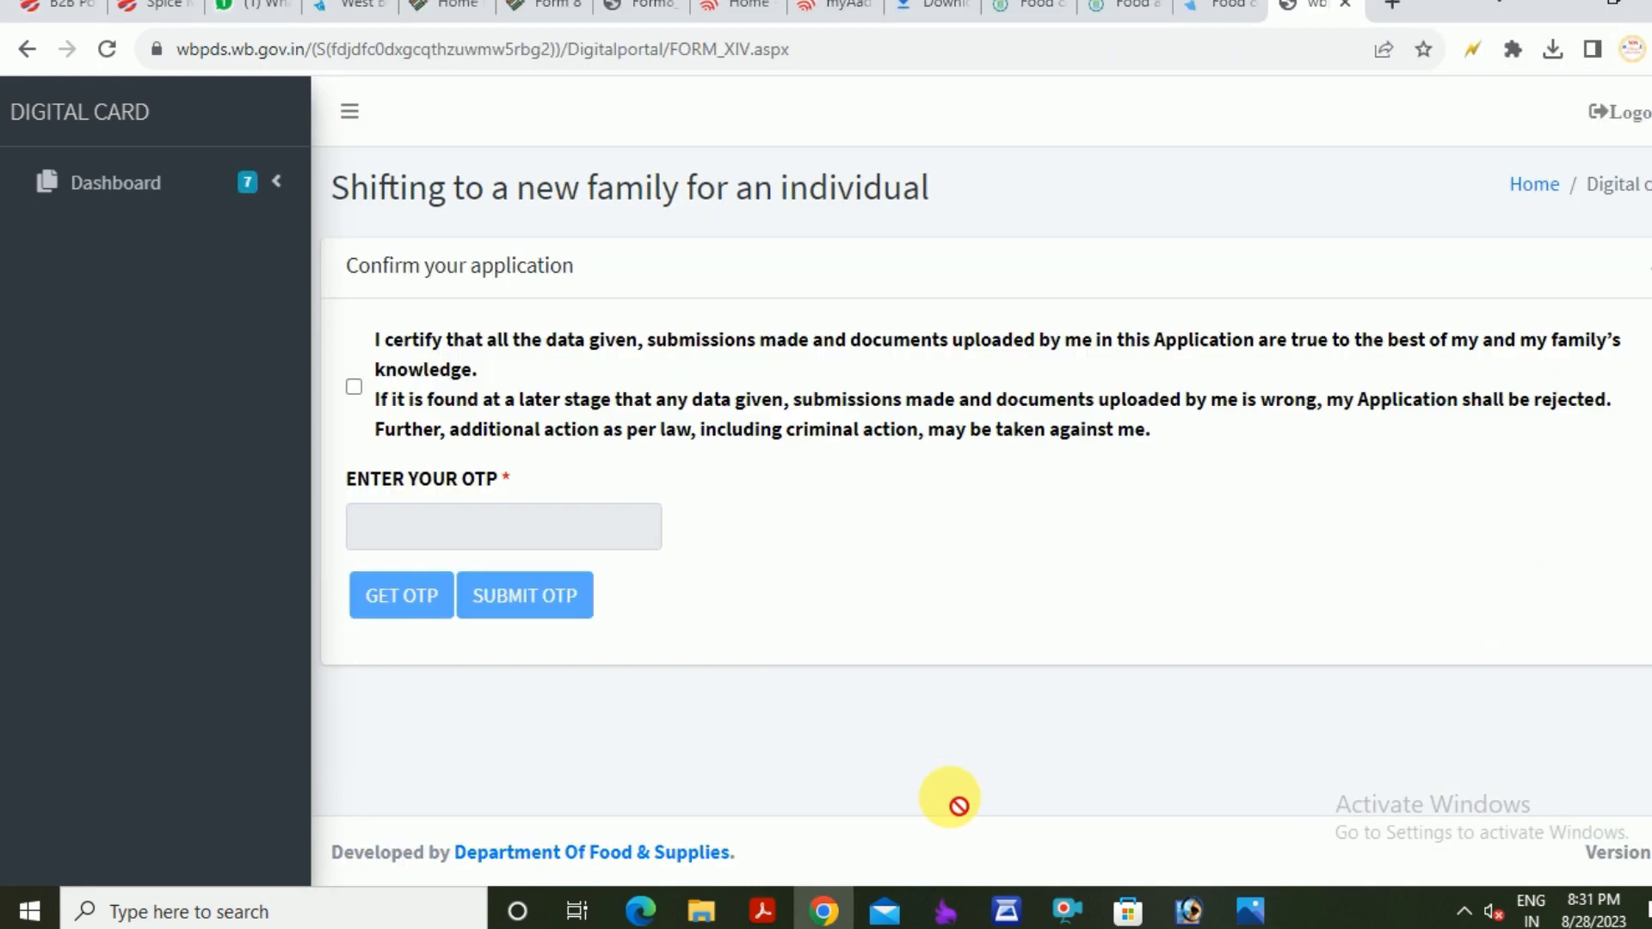
pyautogui.click(352, 389)
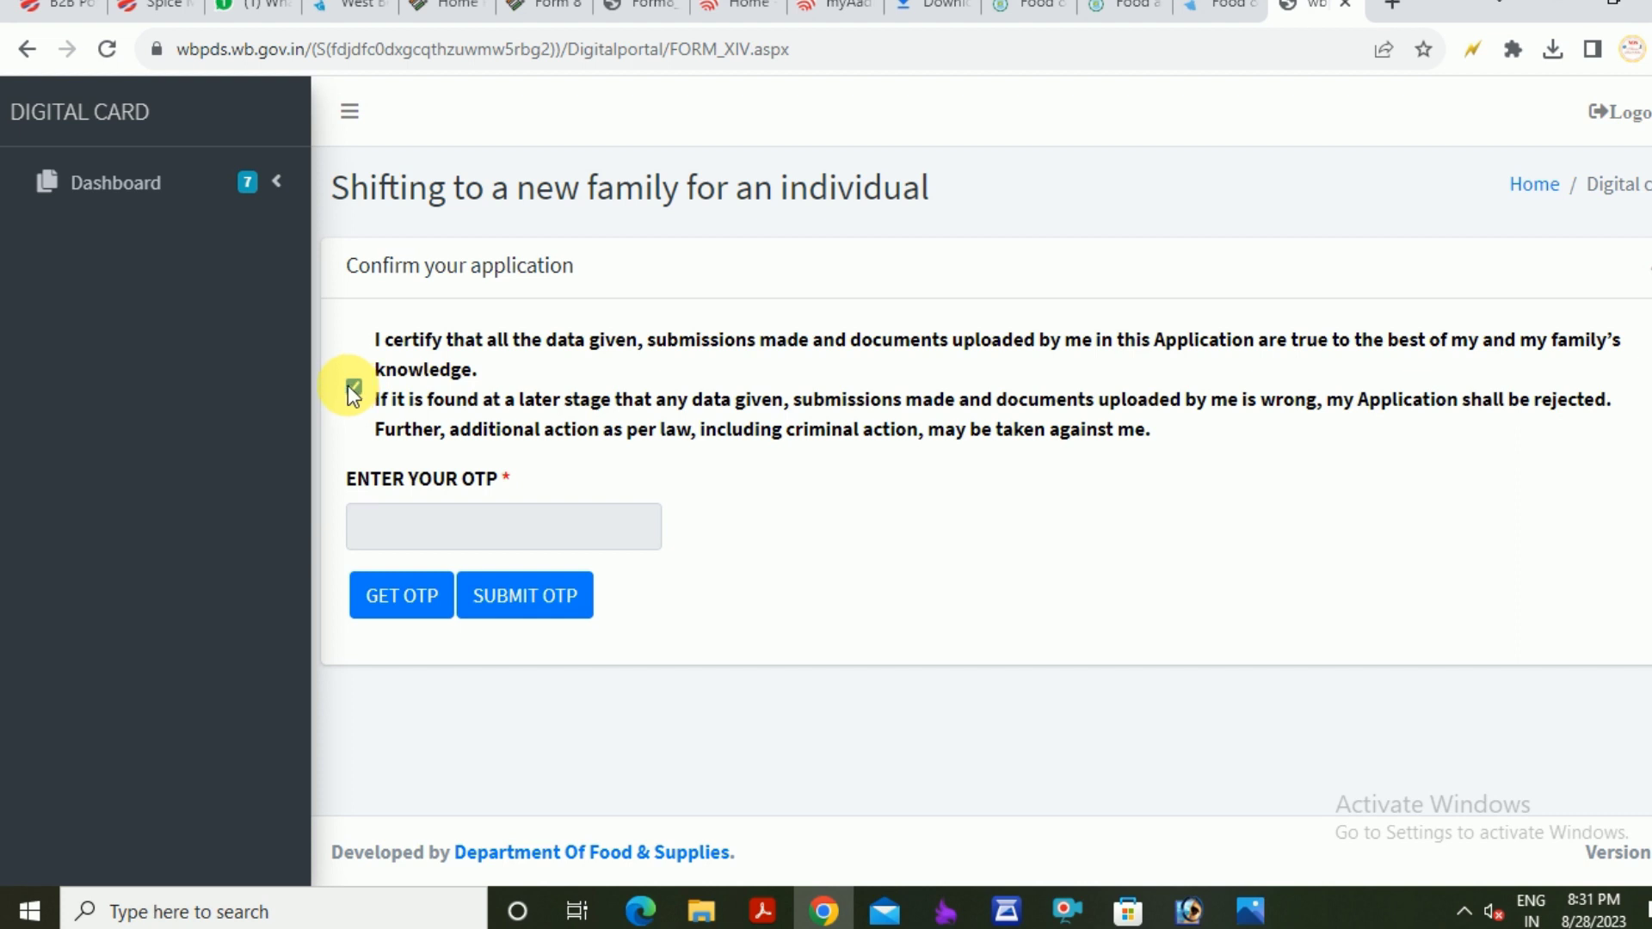
# Request the confirmation OTP and place the cursor in the ENTER YOUR OTP field
pyautogui.click(411, 595)
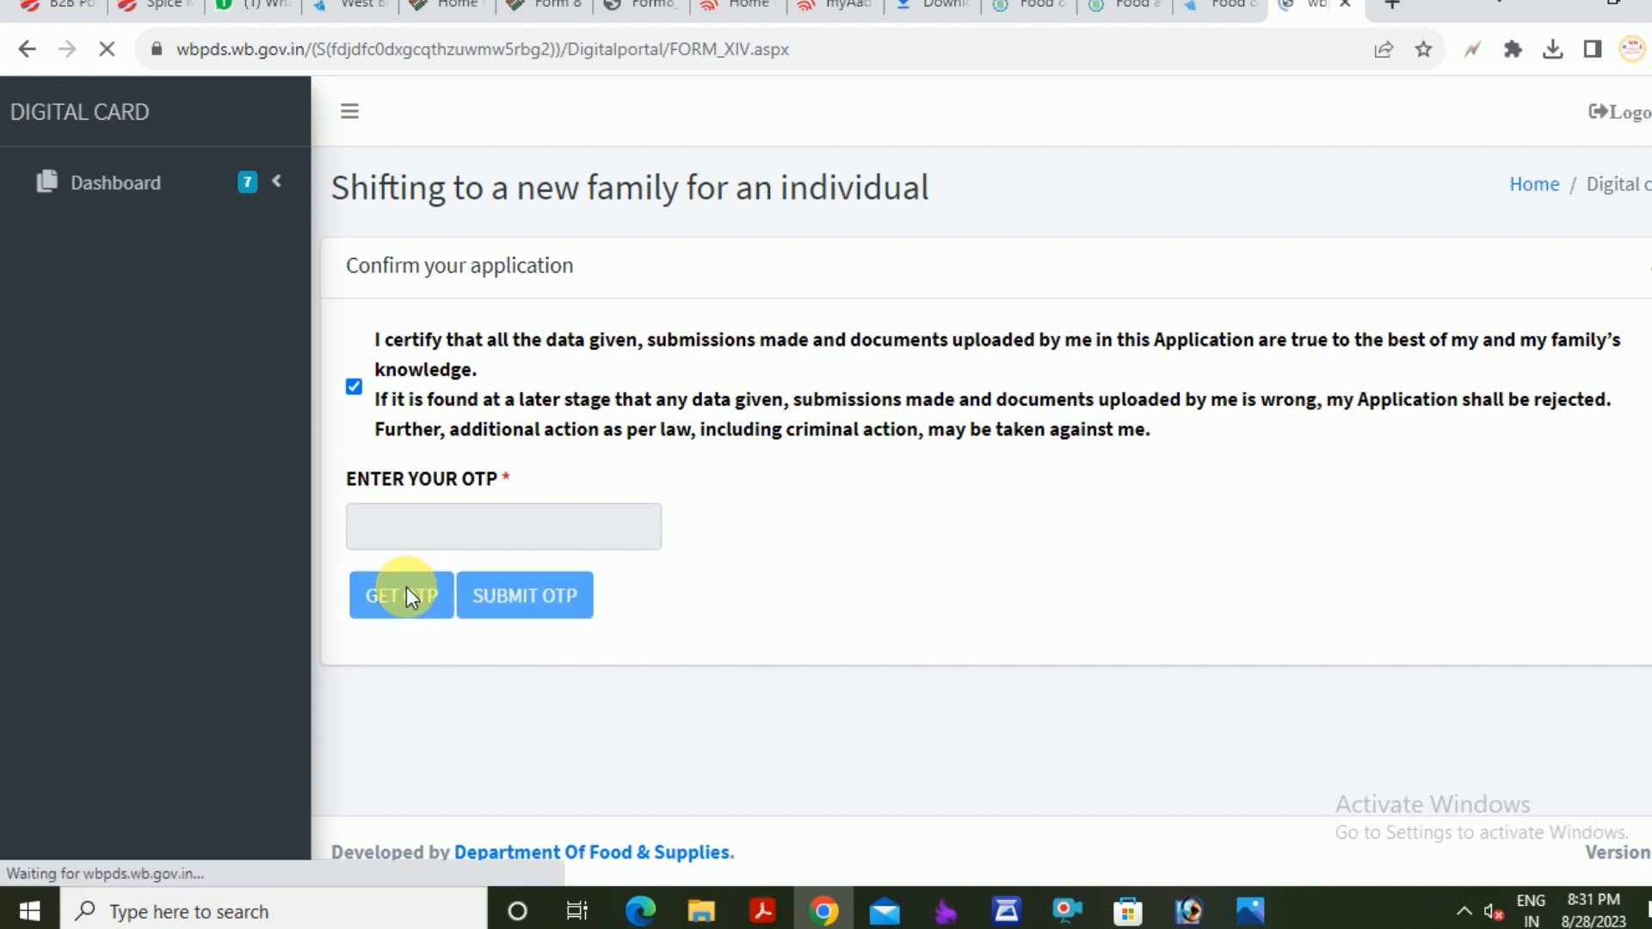
pyautogui.click(447, 538)
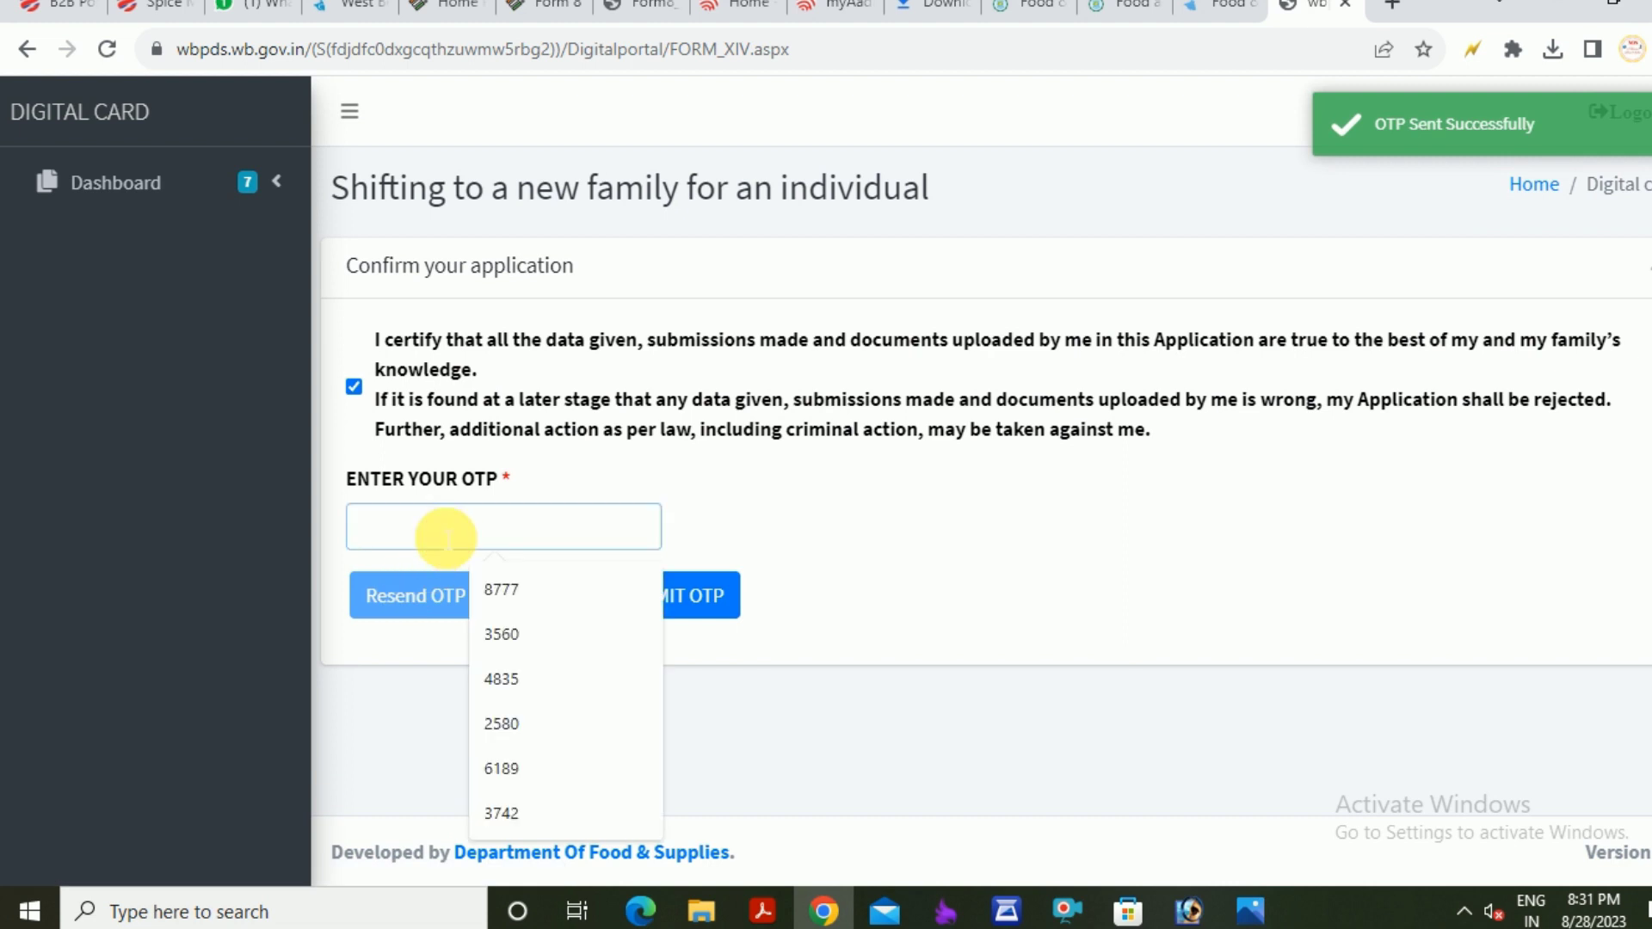